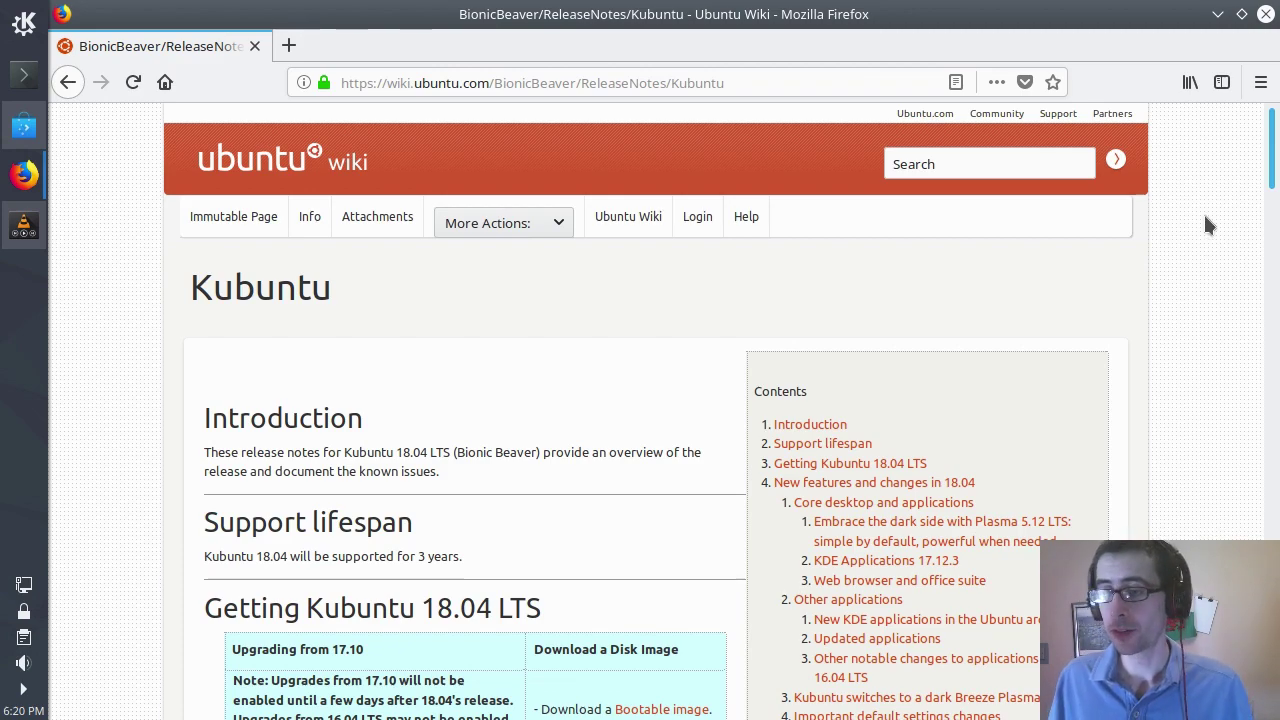
Read the Kubuntu 18.04 release notes down to the sections on other and updated applications, and minimize the browser
drag(1274, 148, 1276, 380)
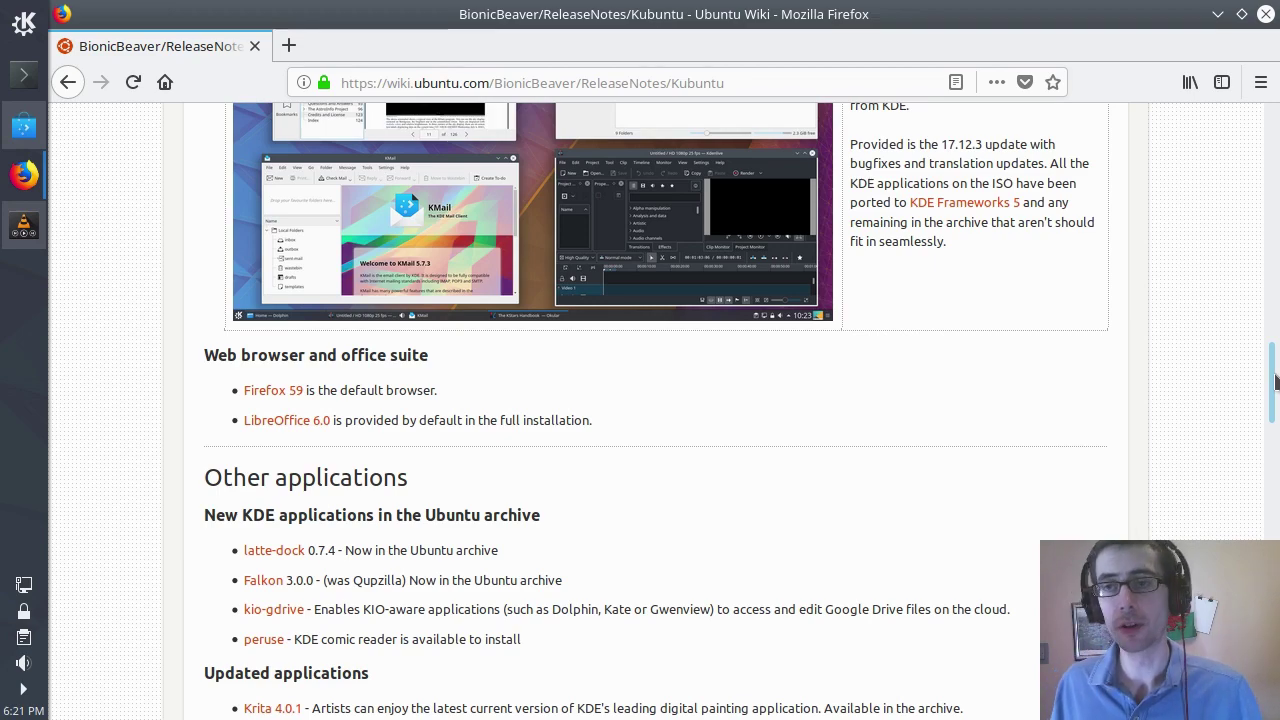
drag(1275, 380, 1259, 410)
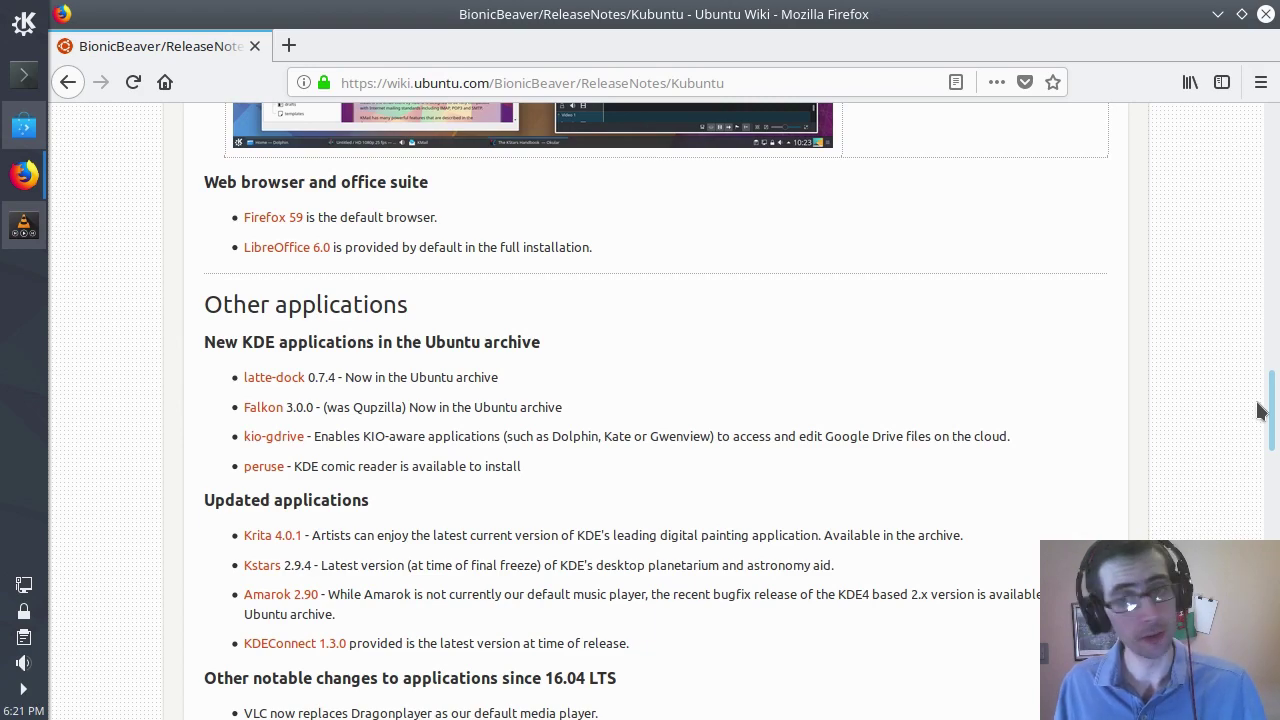
drag(1259, 410, 1263, 422)
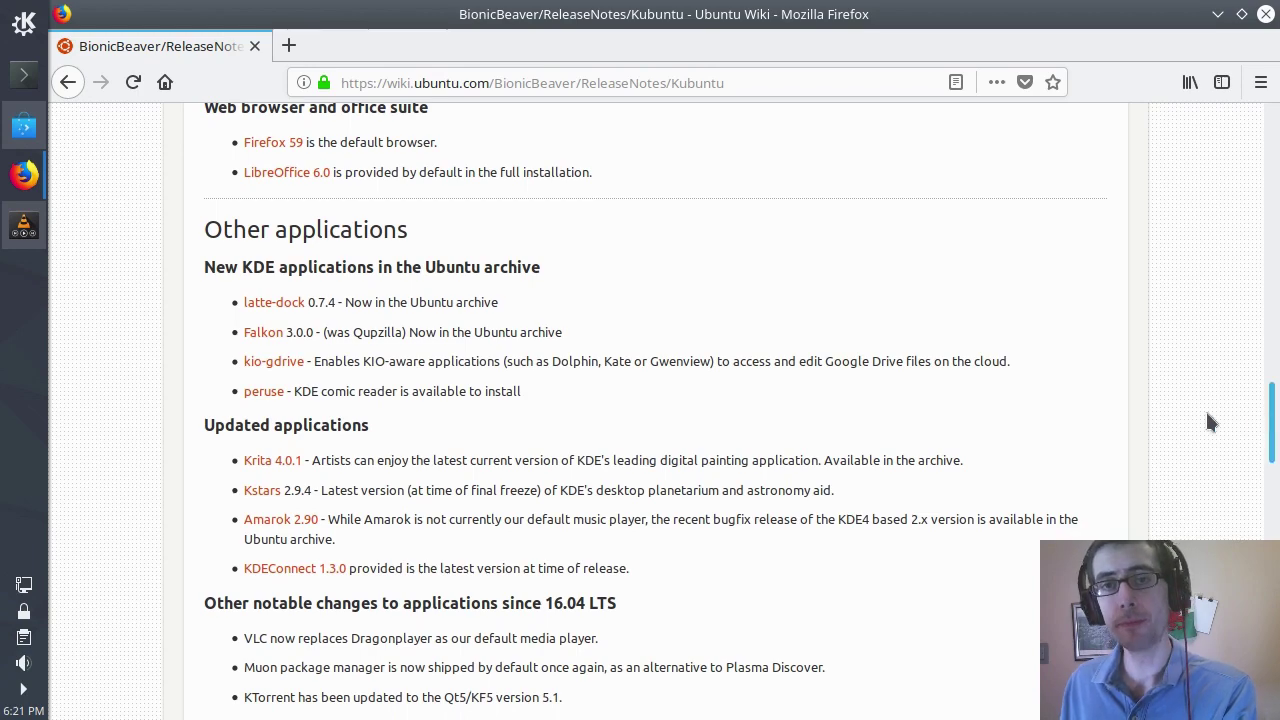
click(1217, 14)
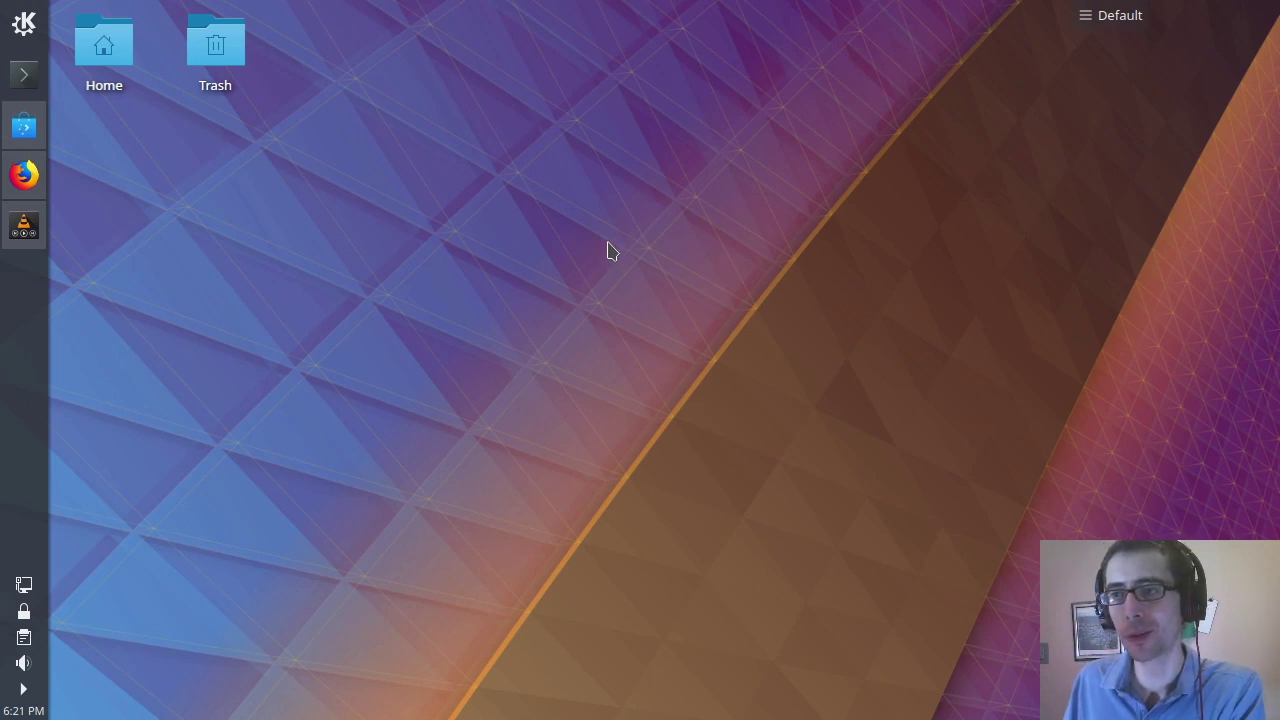
Look over the application launcher's favorites and the programs in its Graphics category
click(18, 26)
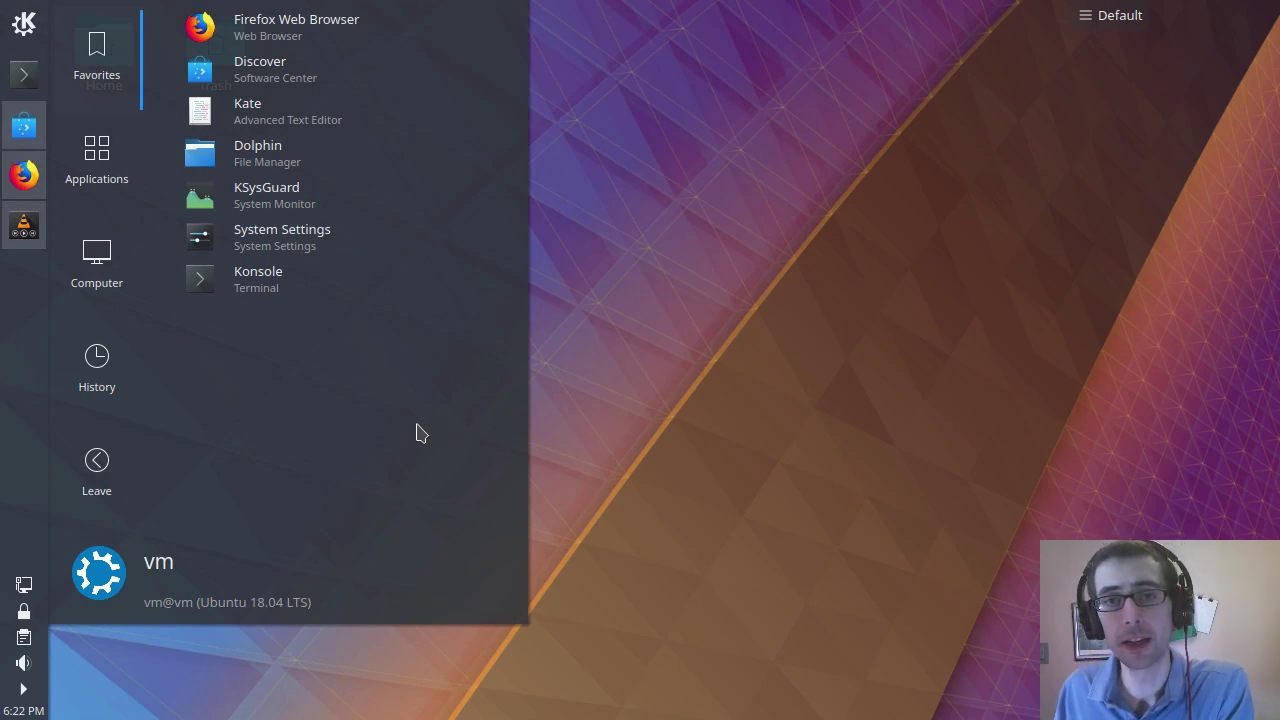
click(24, 28)
click(24, 28)
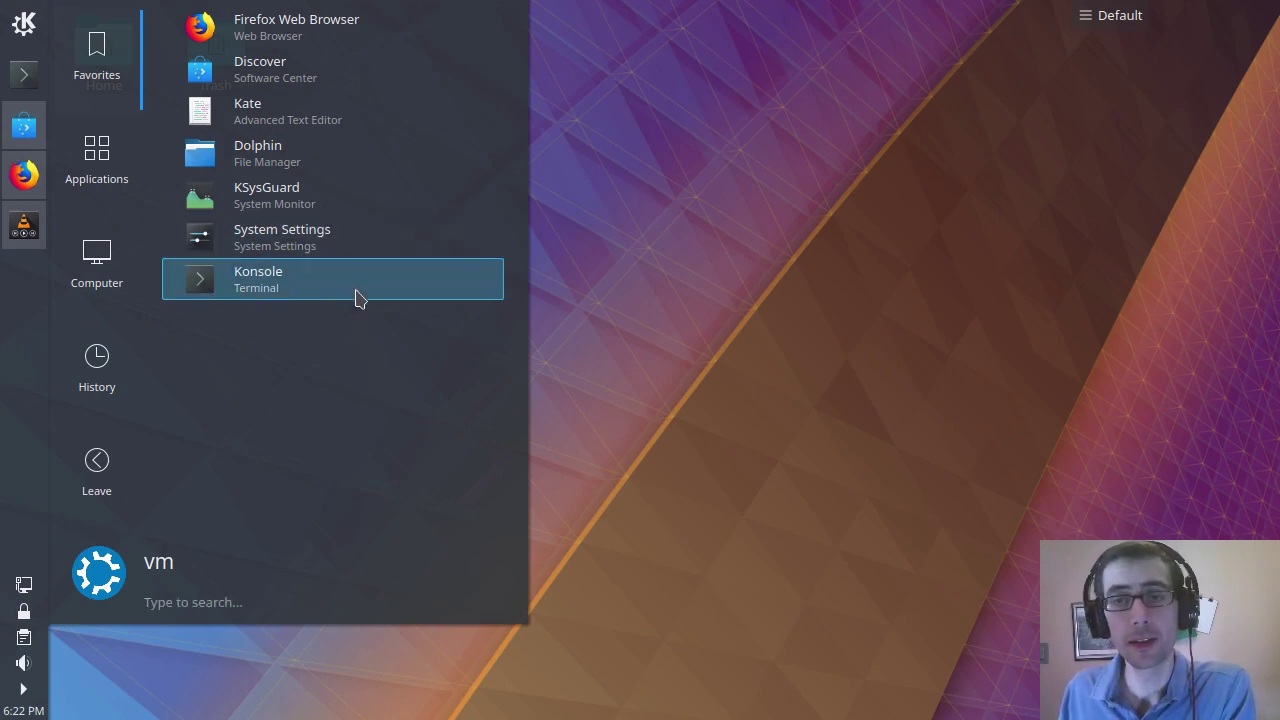
click(120, 160)
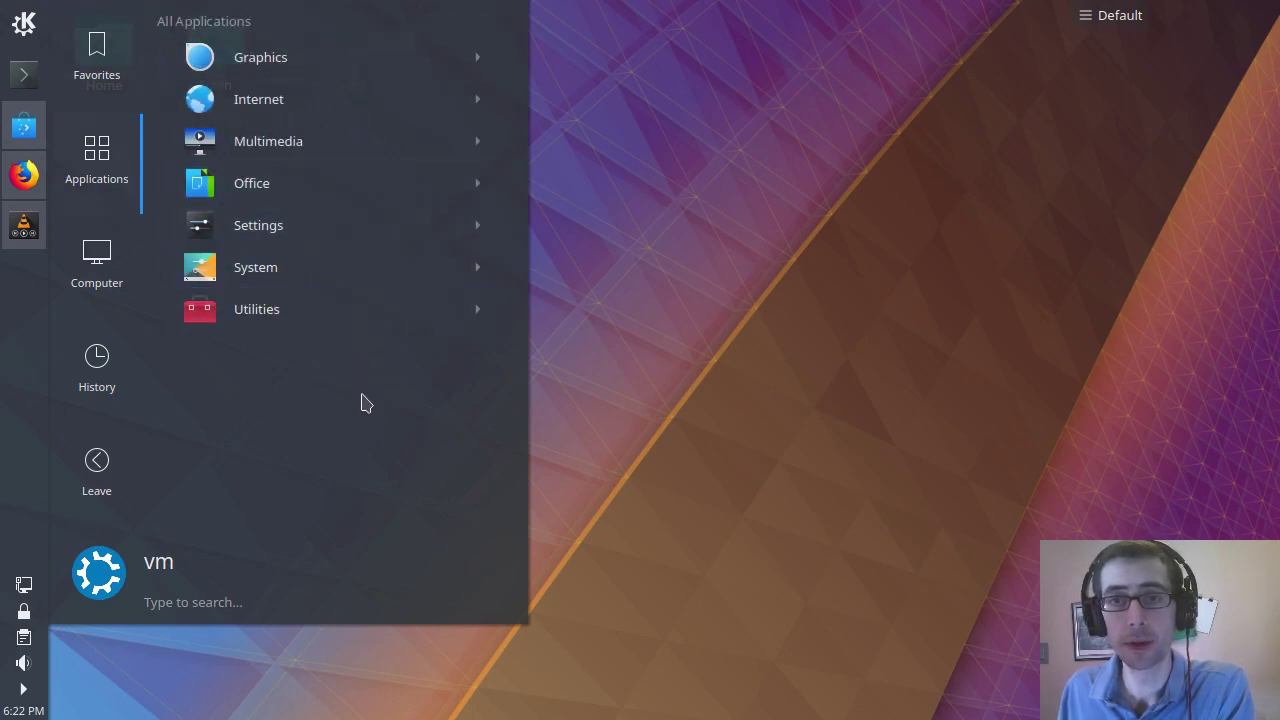
click(338, 78)
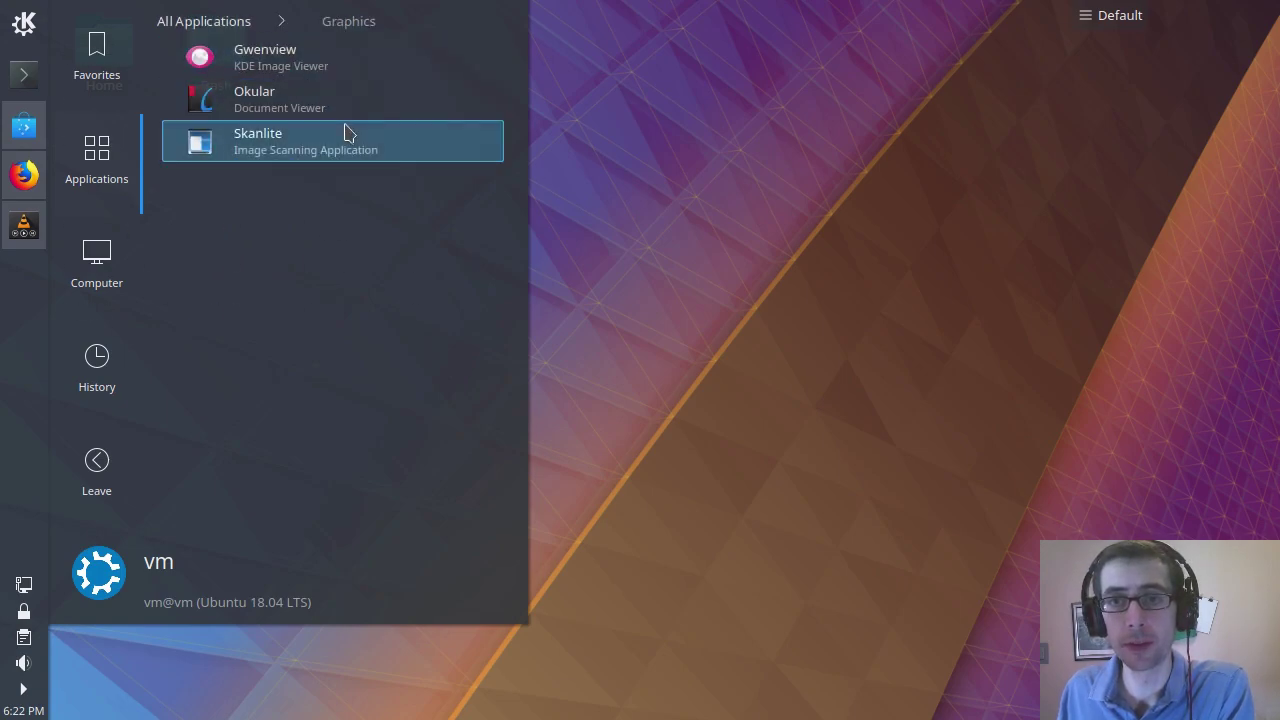
click(229, 21)
click(274, 62)
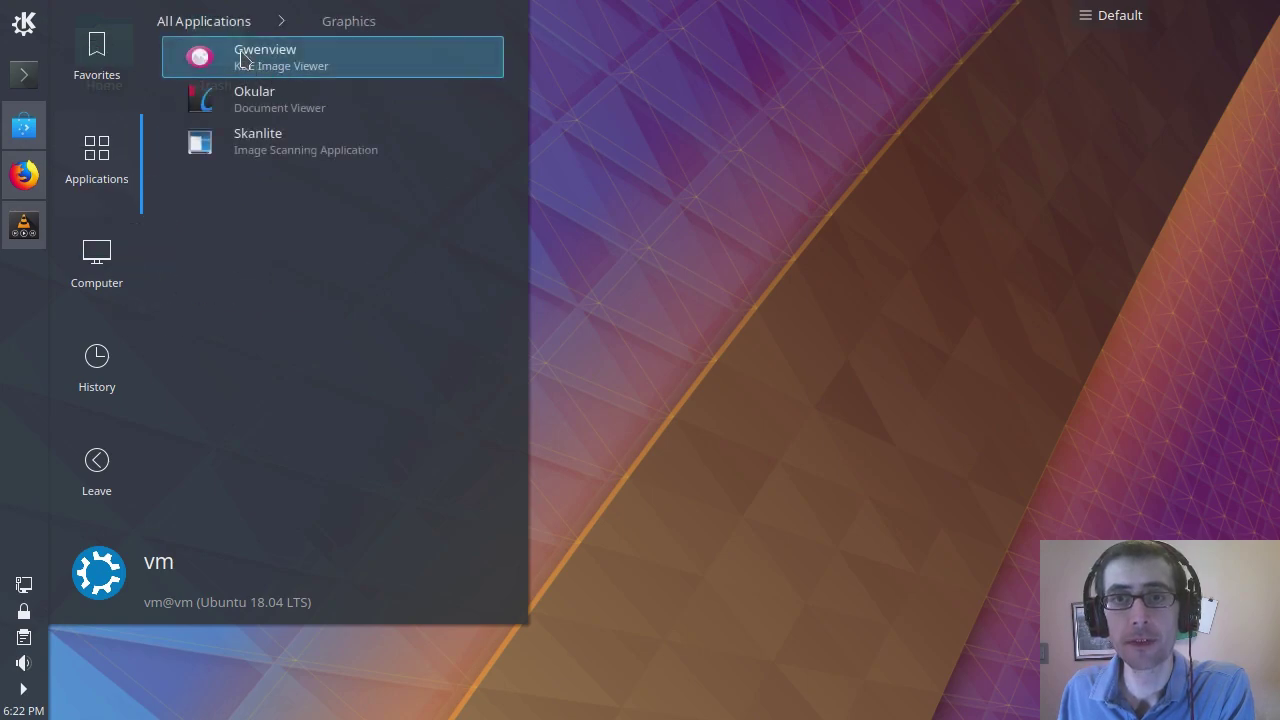
click(200, 22)
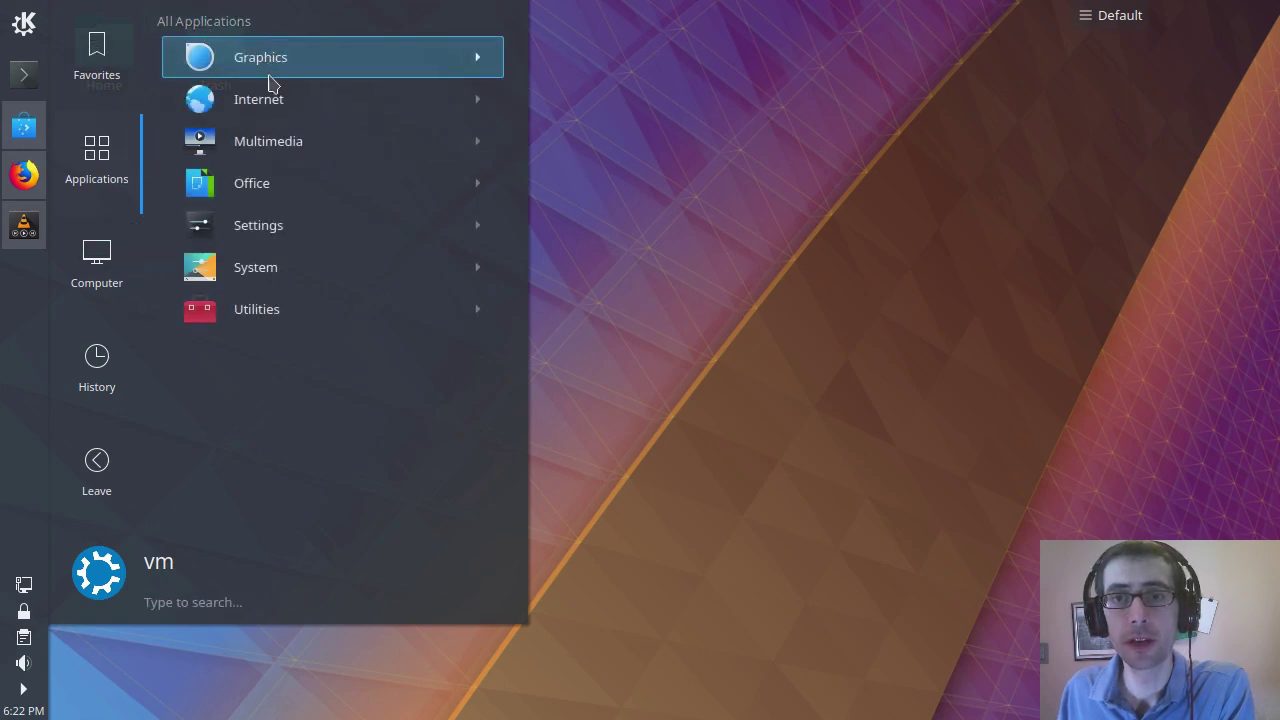
Look through the installed programs in the Office, Internet, Multimedia and Settings categories
click(314, 194)
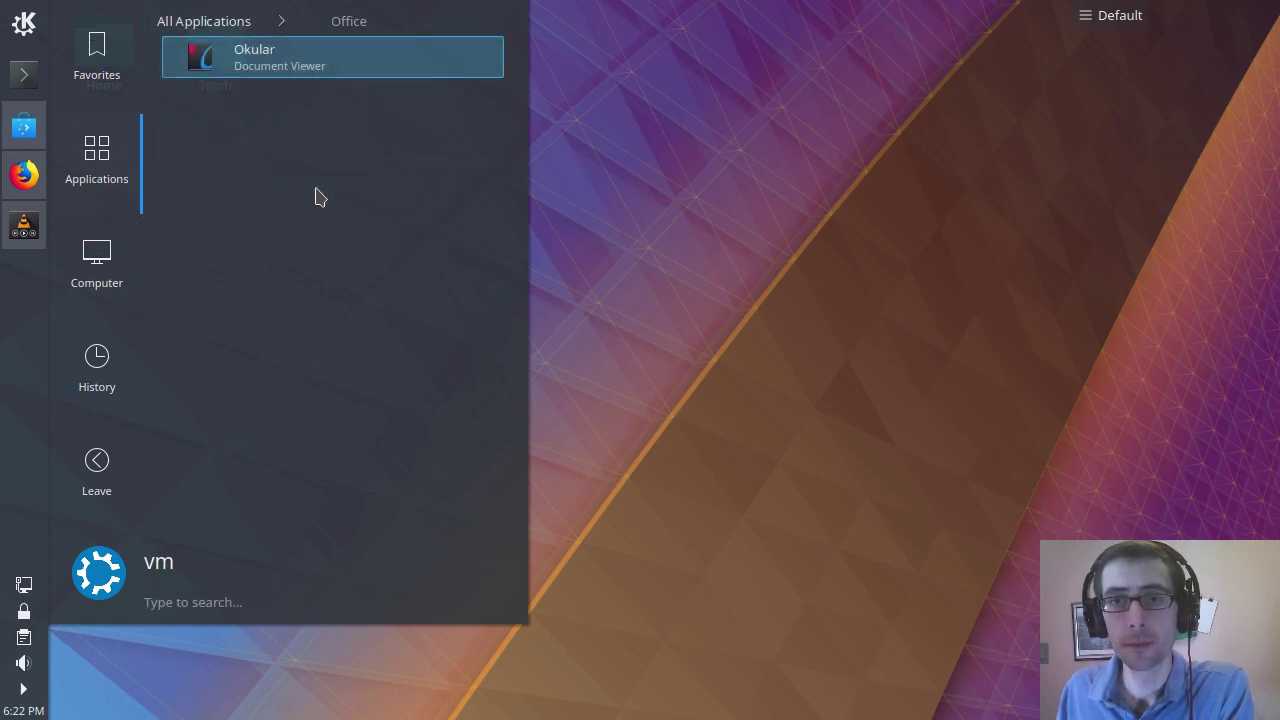
click(206, 24)
click(293, 118)
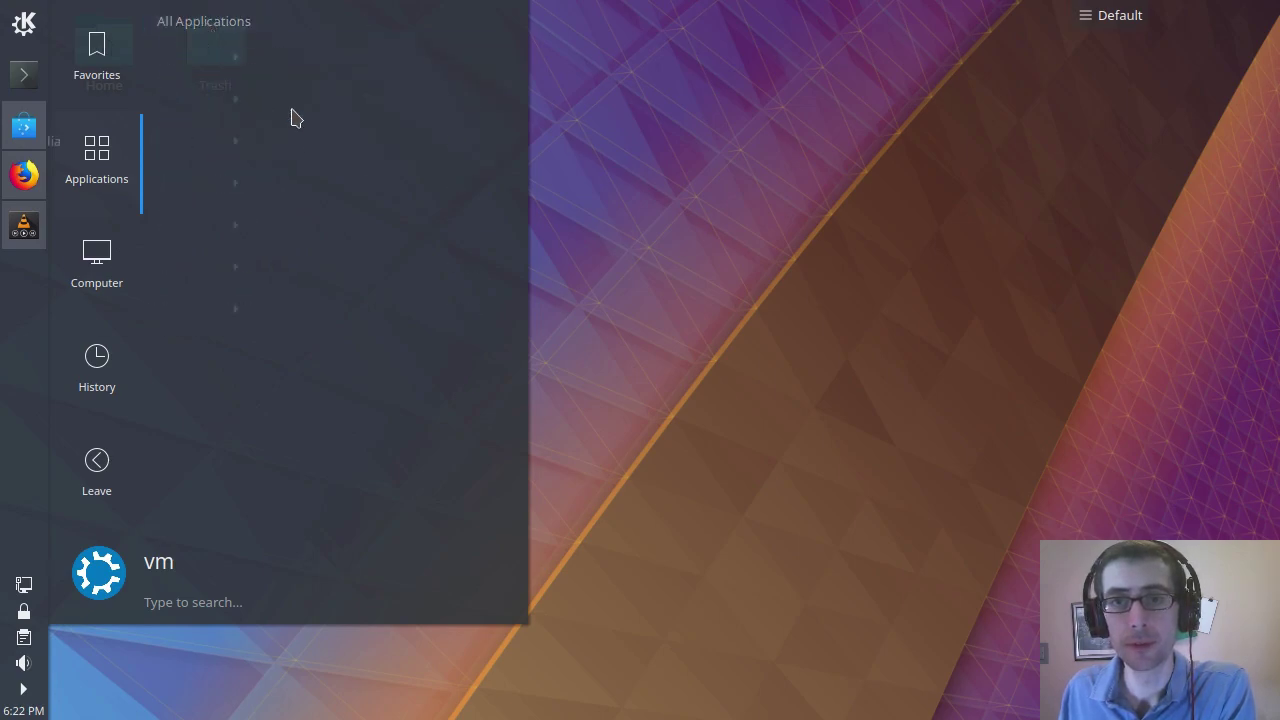
click(214, 28)
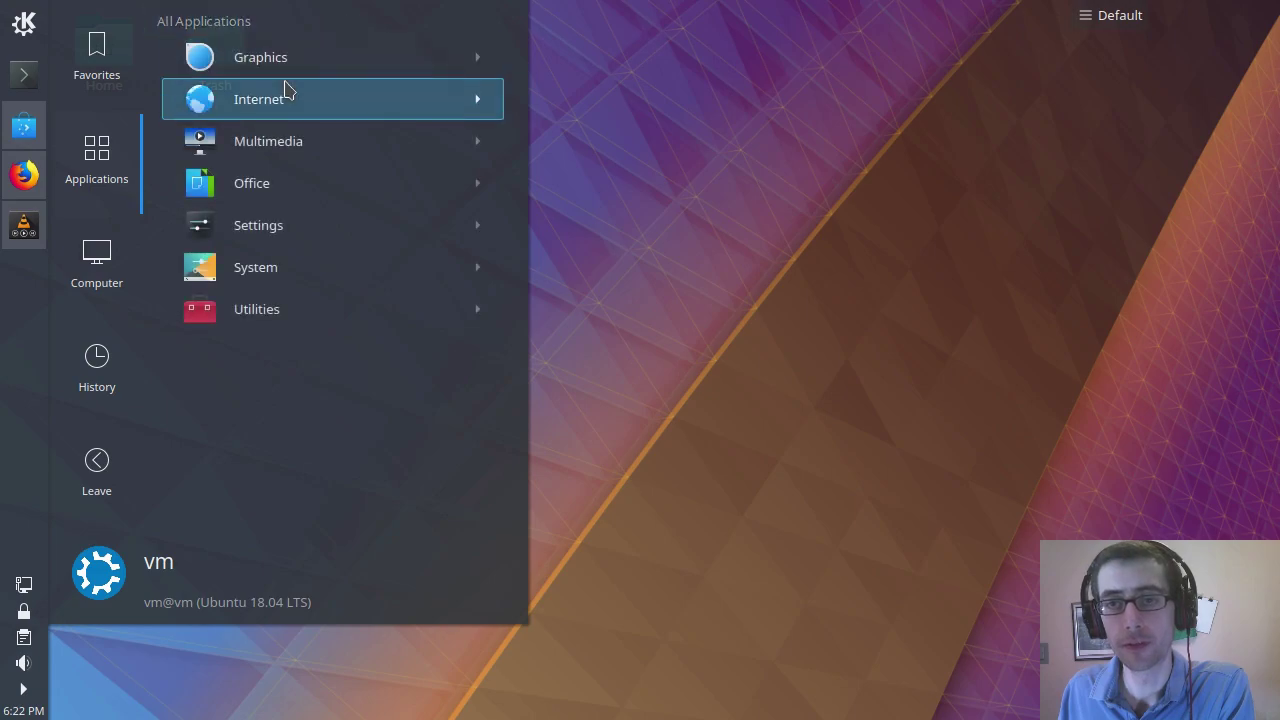
click(346, 144)
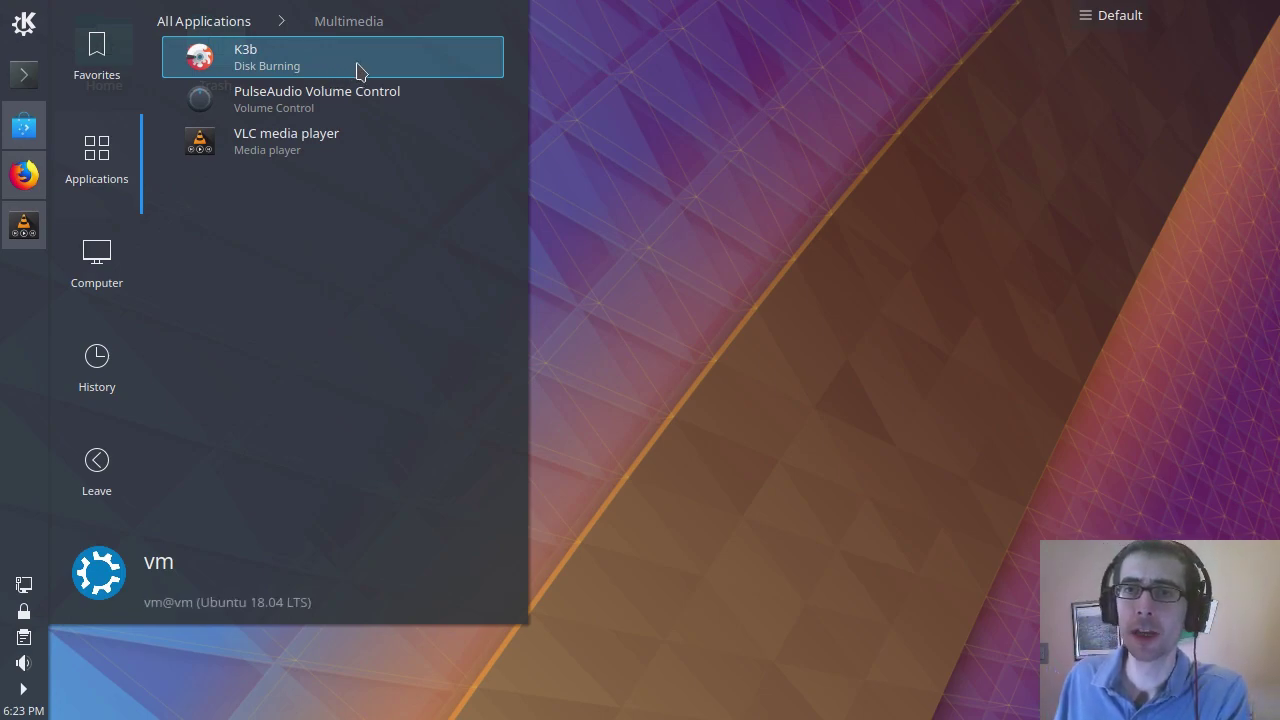
click(224, 28)
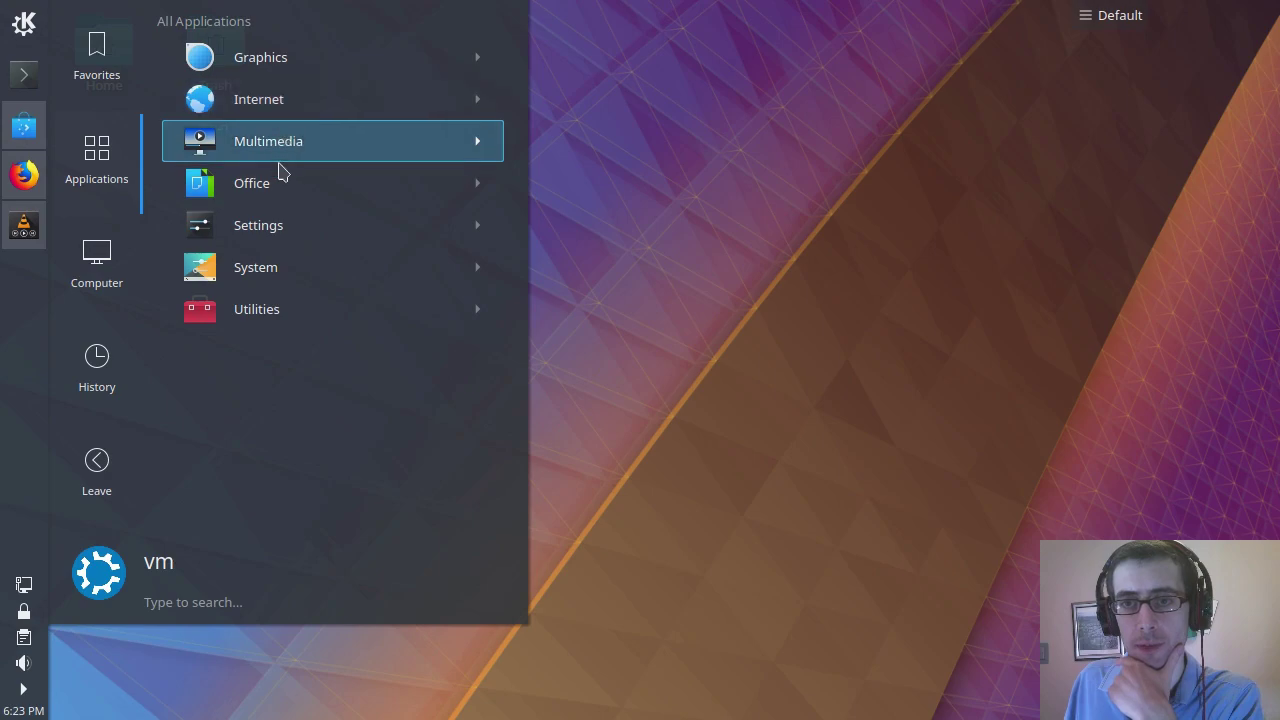
click(278, 232)
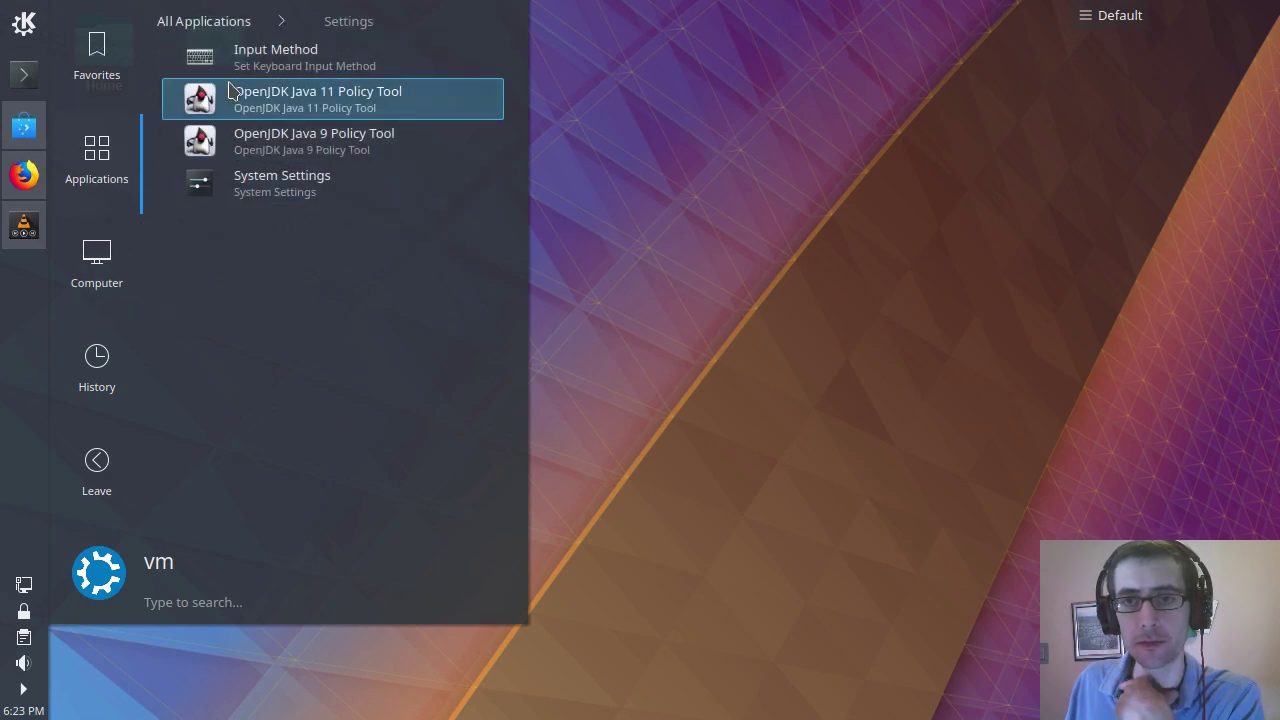
click(216, 24)
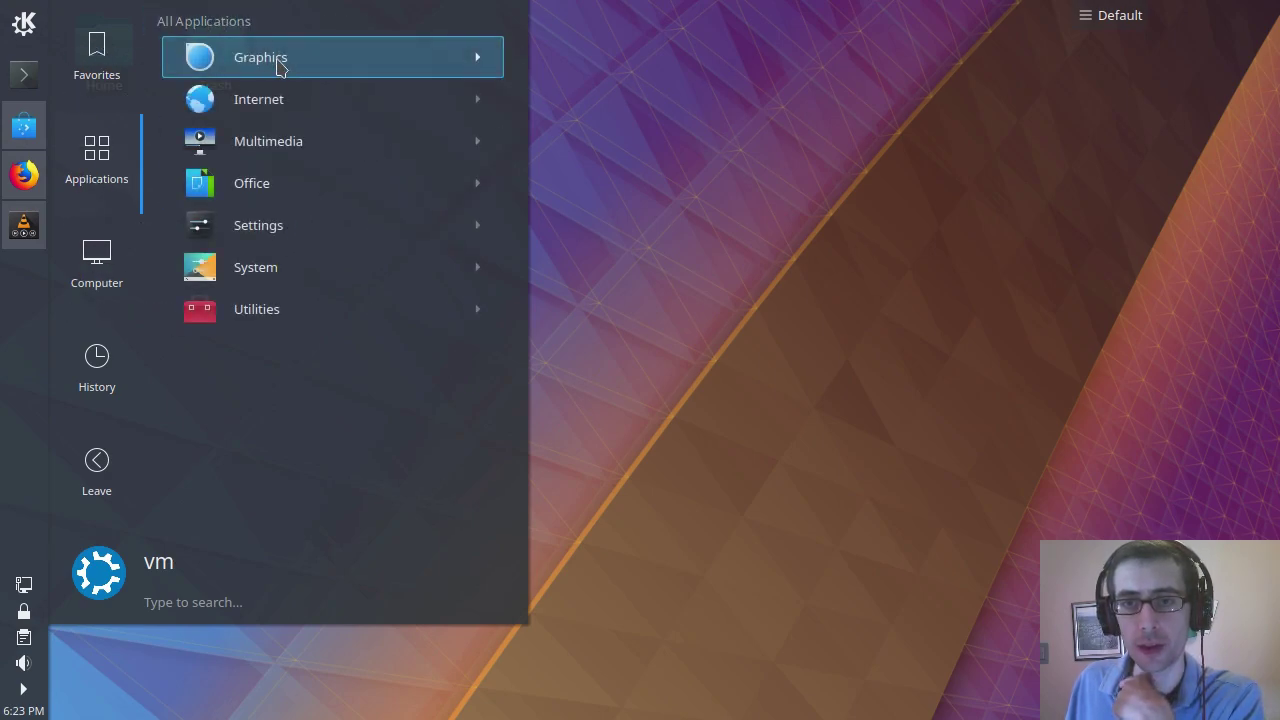
Launch Muon Package Manager from the System applications and maximize its window
click(276, 262)
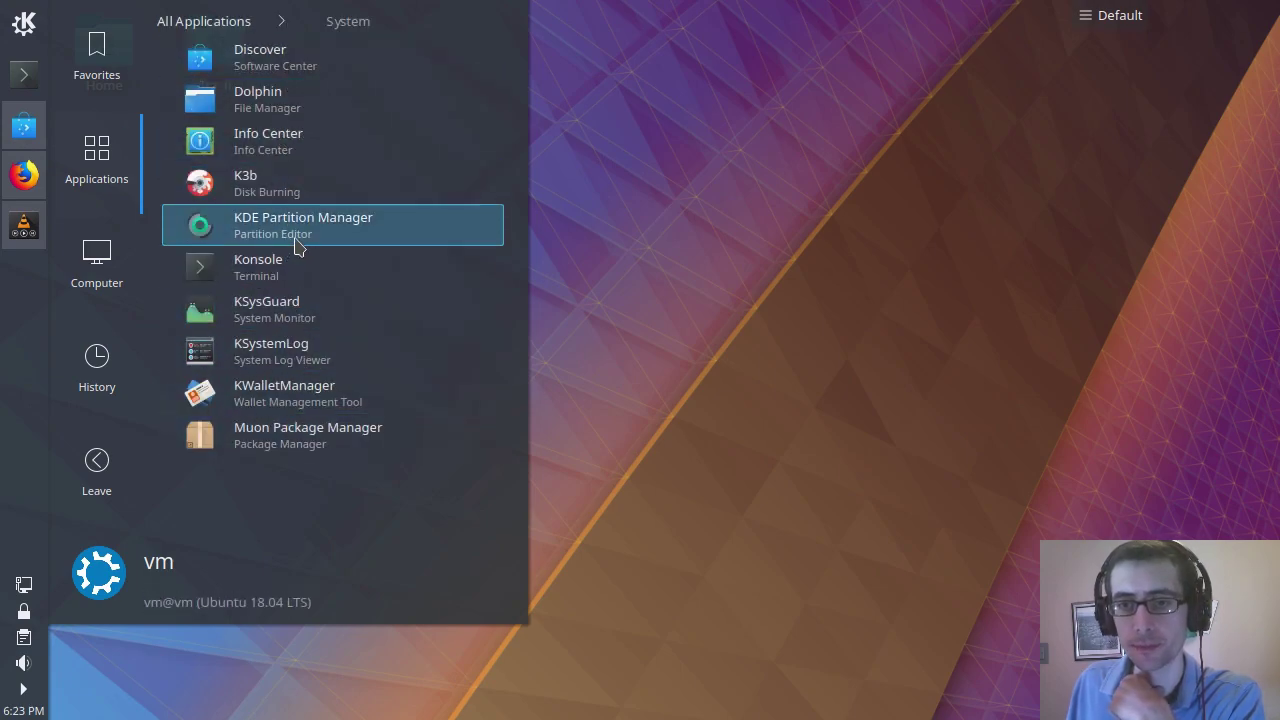
click(306, 432)
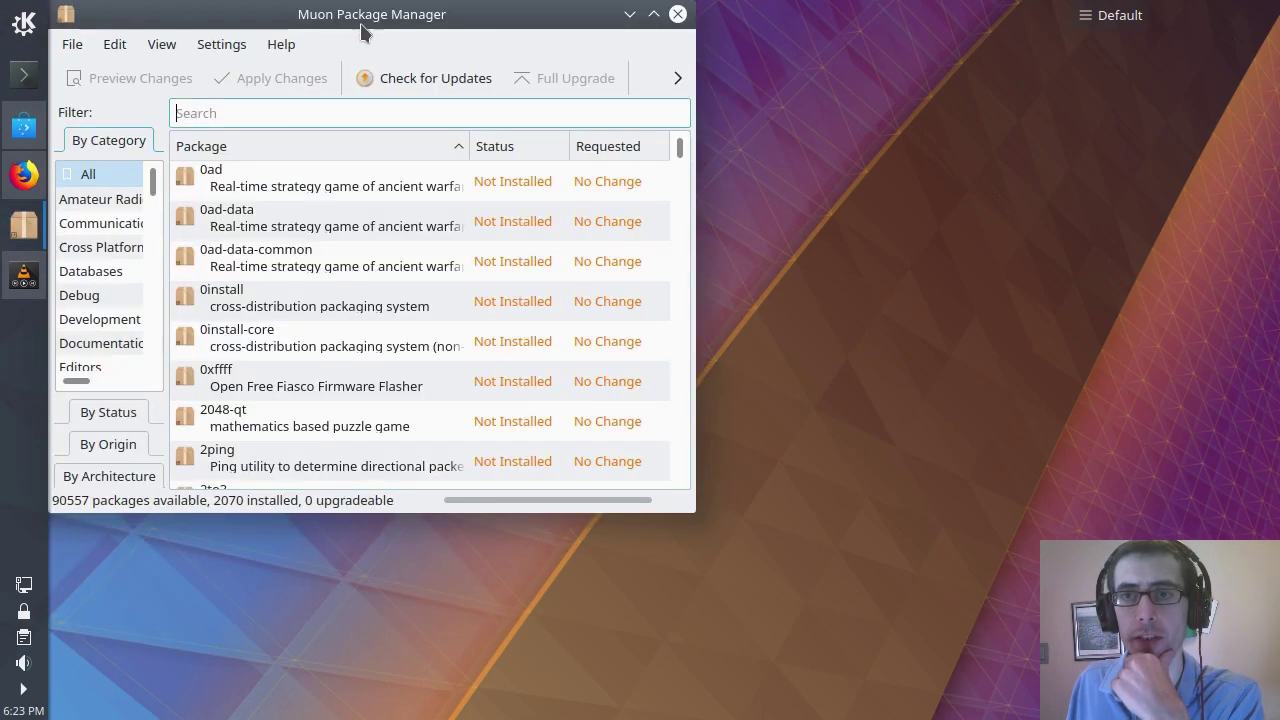
drag(368, 22, 478, 41)
click(763, 33)
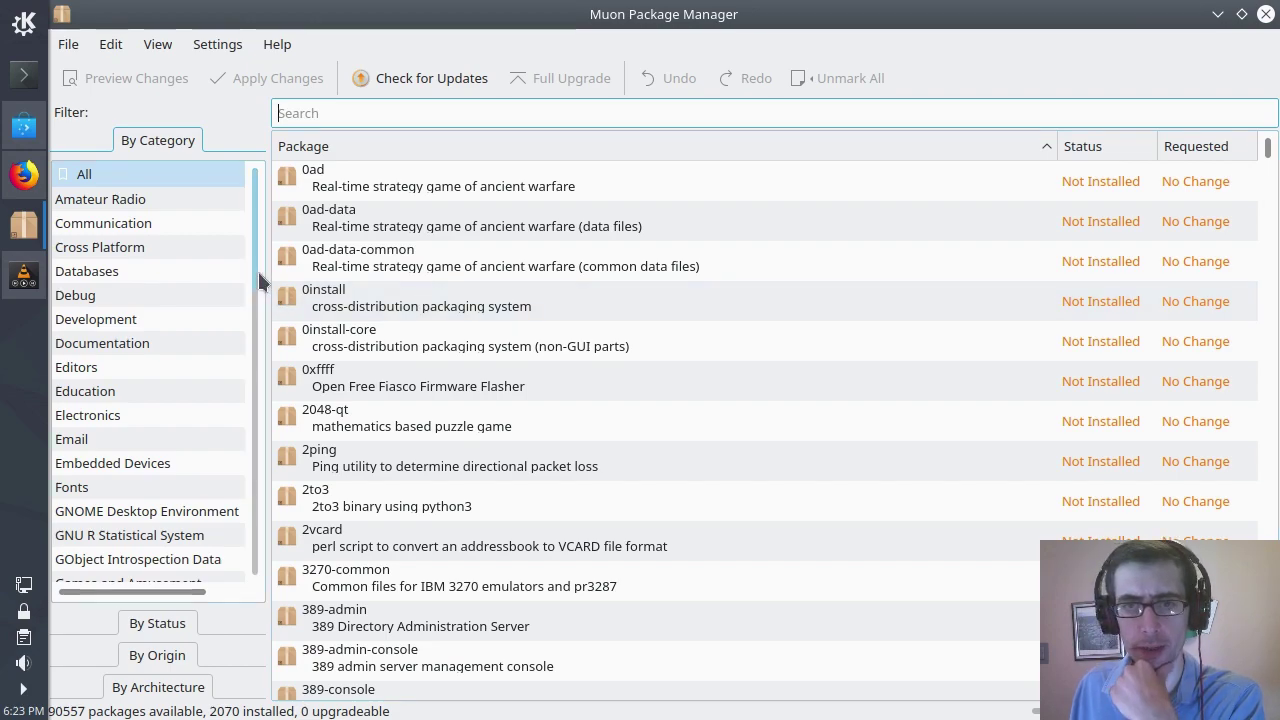
Filter the packages to the Internet category, look through the list and minimize the package manager
scroll(262, 280, down, 2)
drag(262, 283, 266, 343)
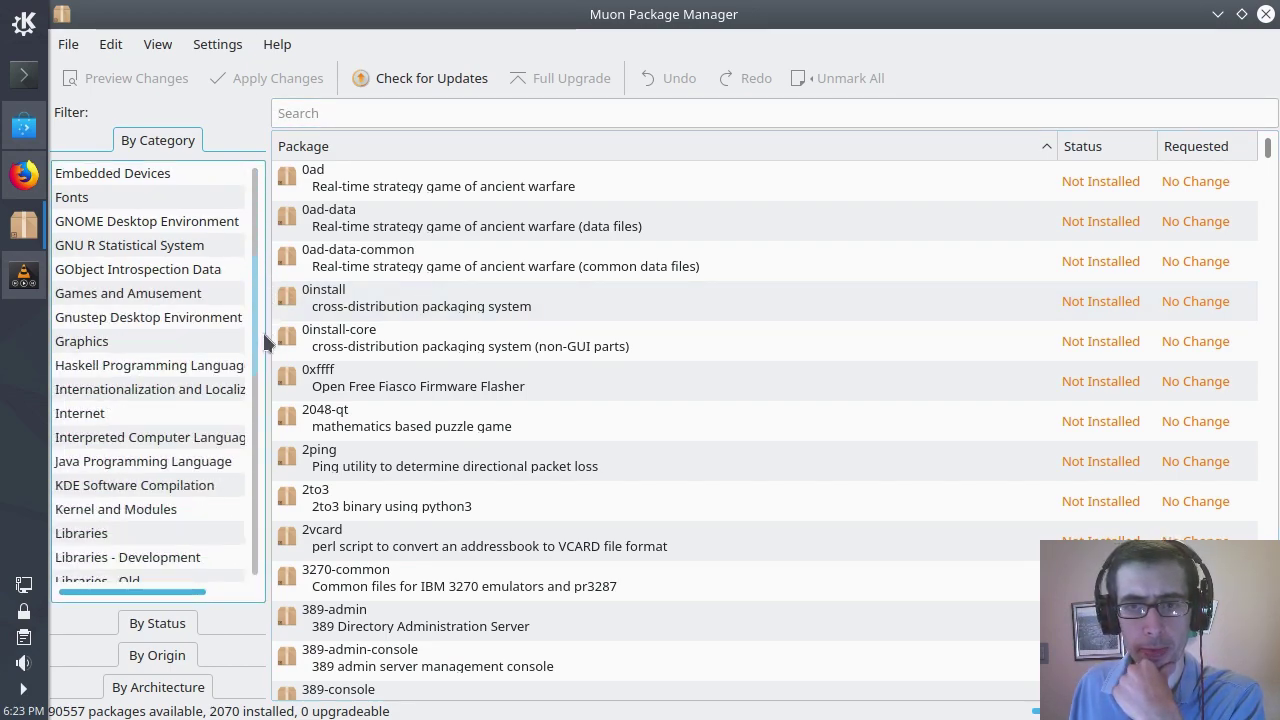
click(160, 414)
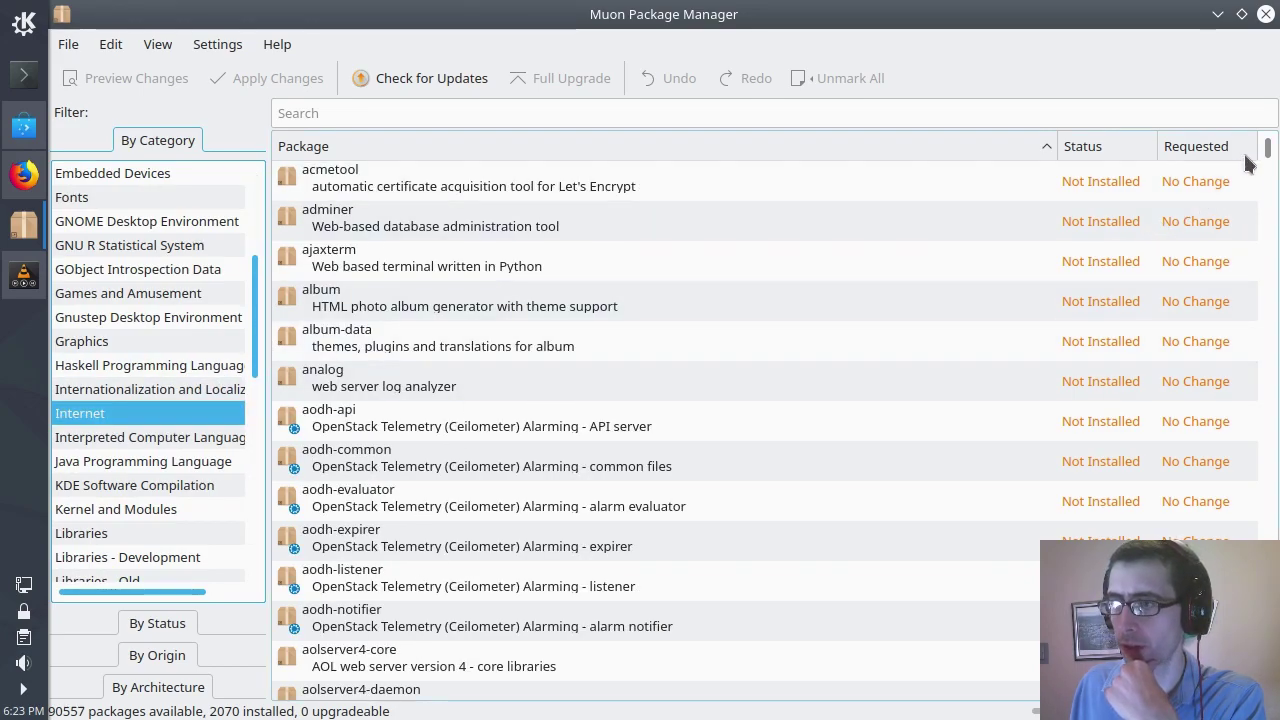
drag(1269, 154, 1273, 284)
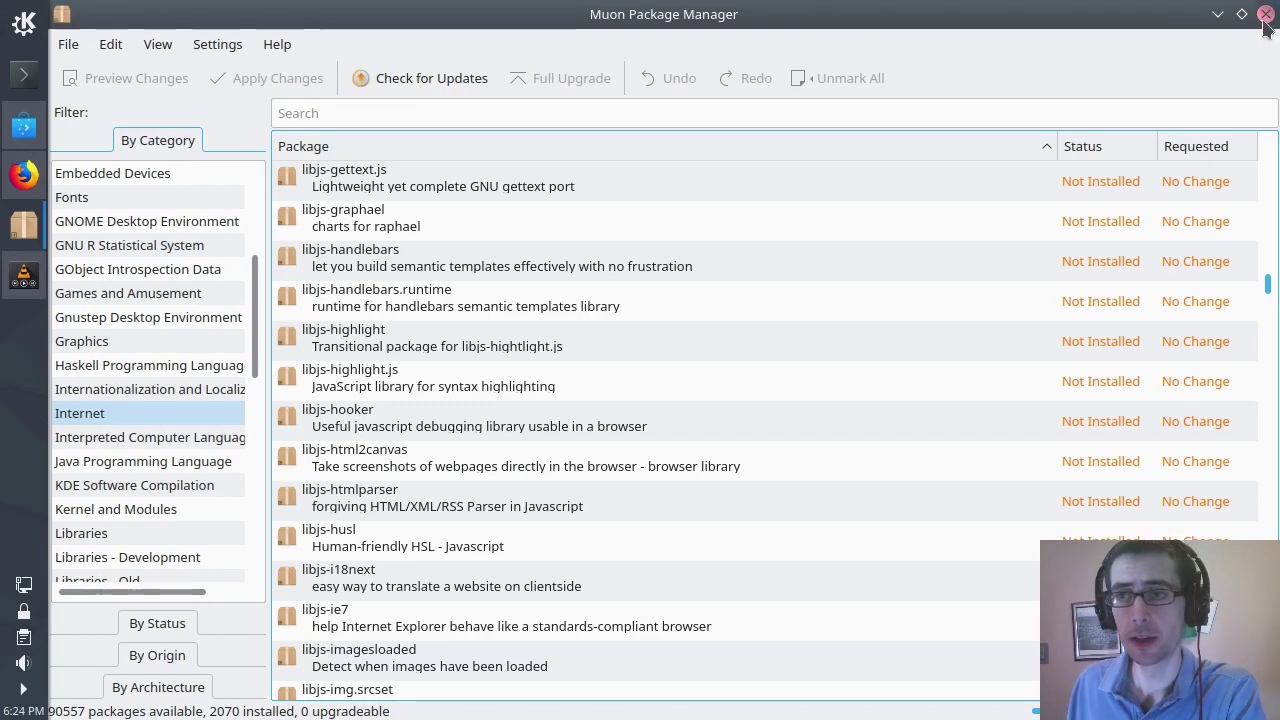
click(1218, 16)
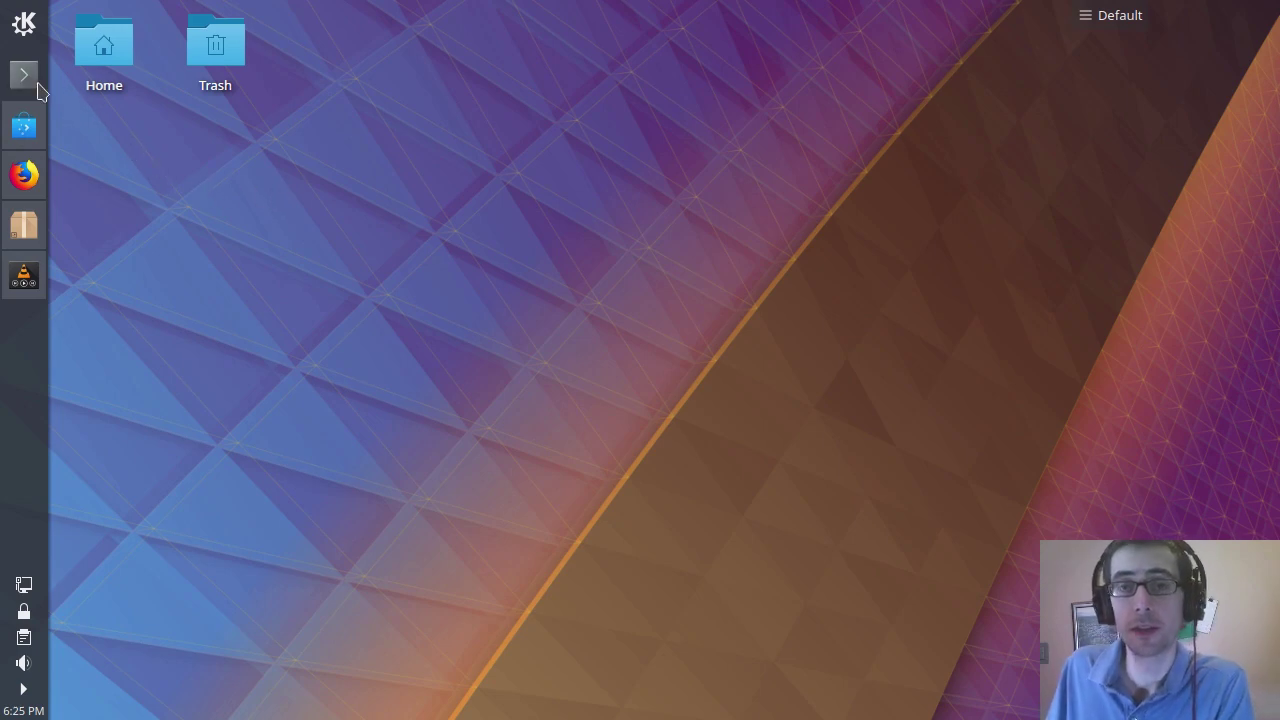
Open a Konsole terminal, move its window toward the middle of the desktop and minimize it
drag(37, 77, 24, 174)
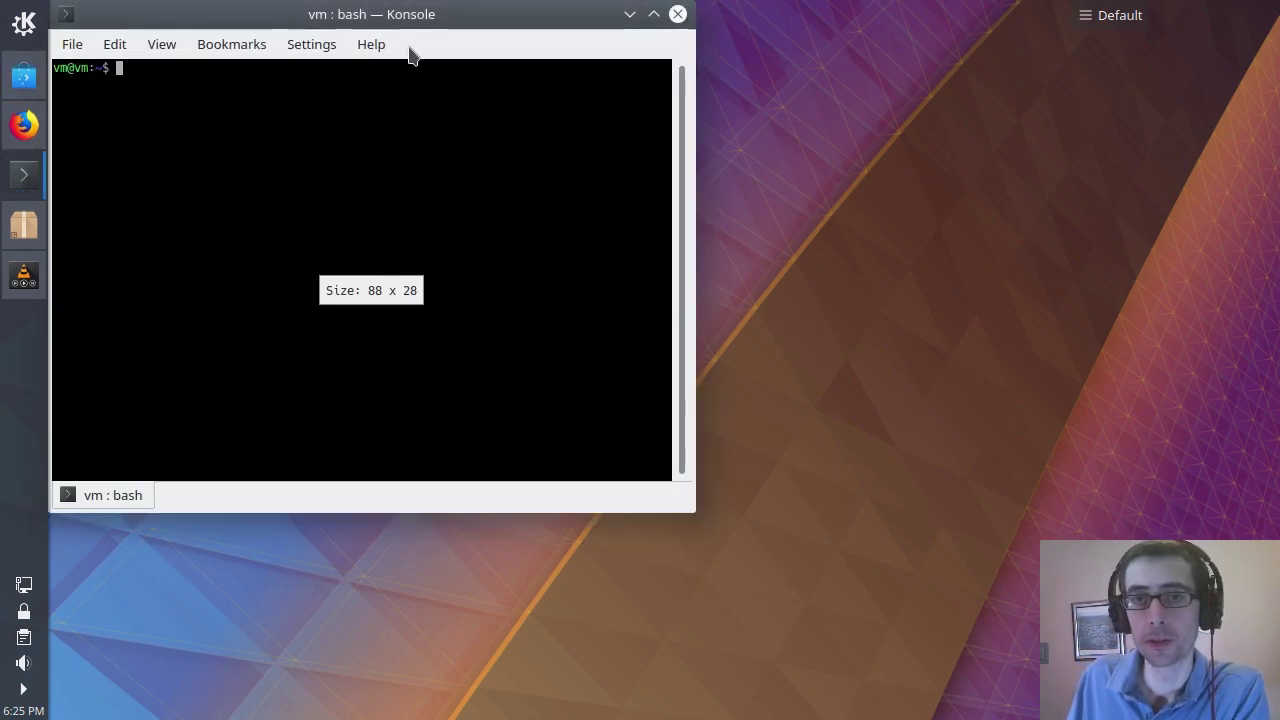
drag(371, 17, 530, 60)
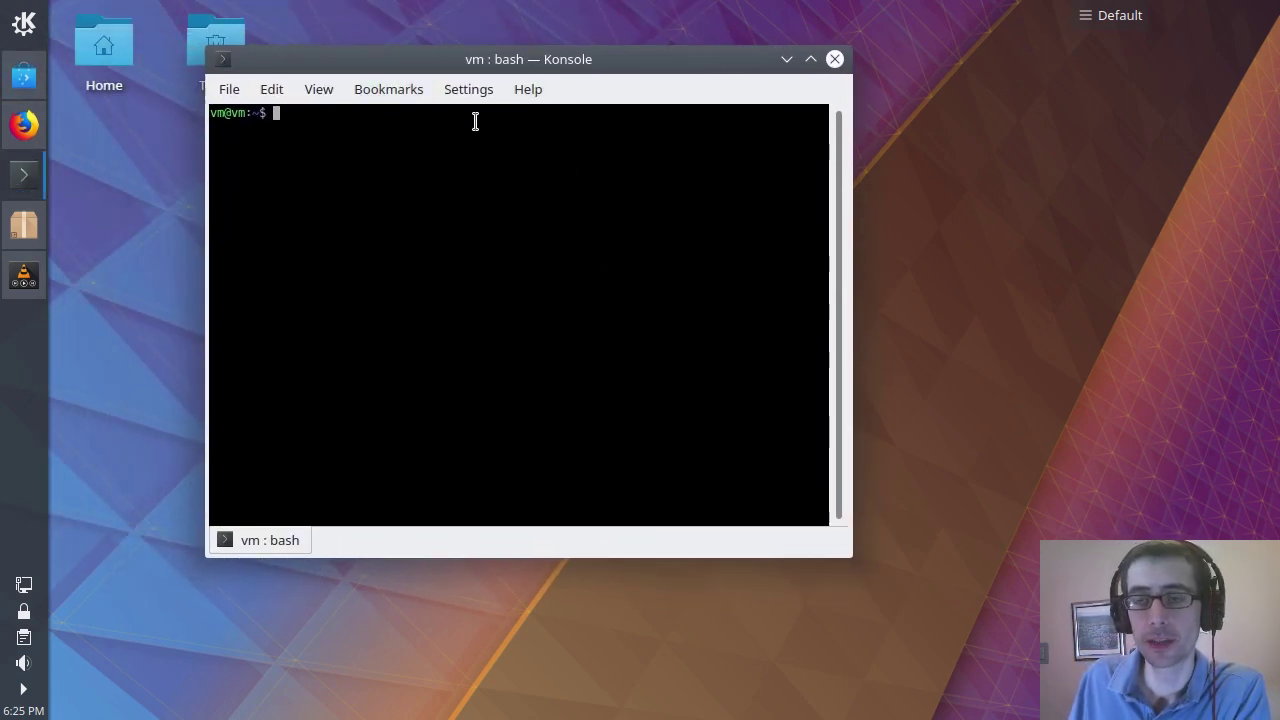
click(787, 59)
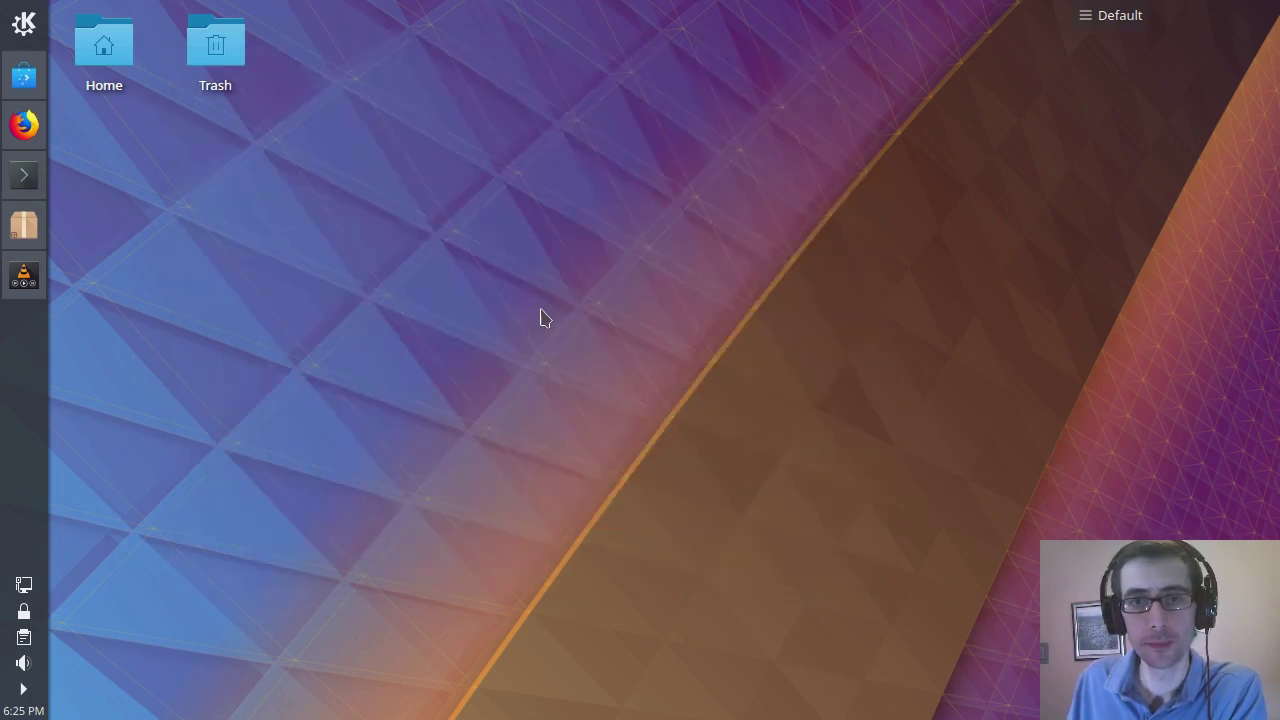
click(24, 22)
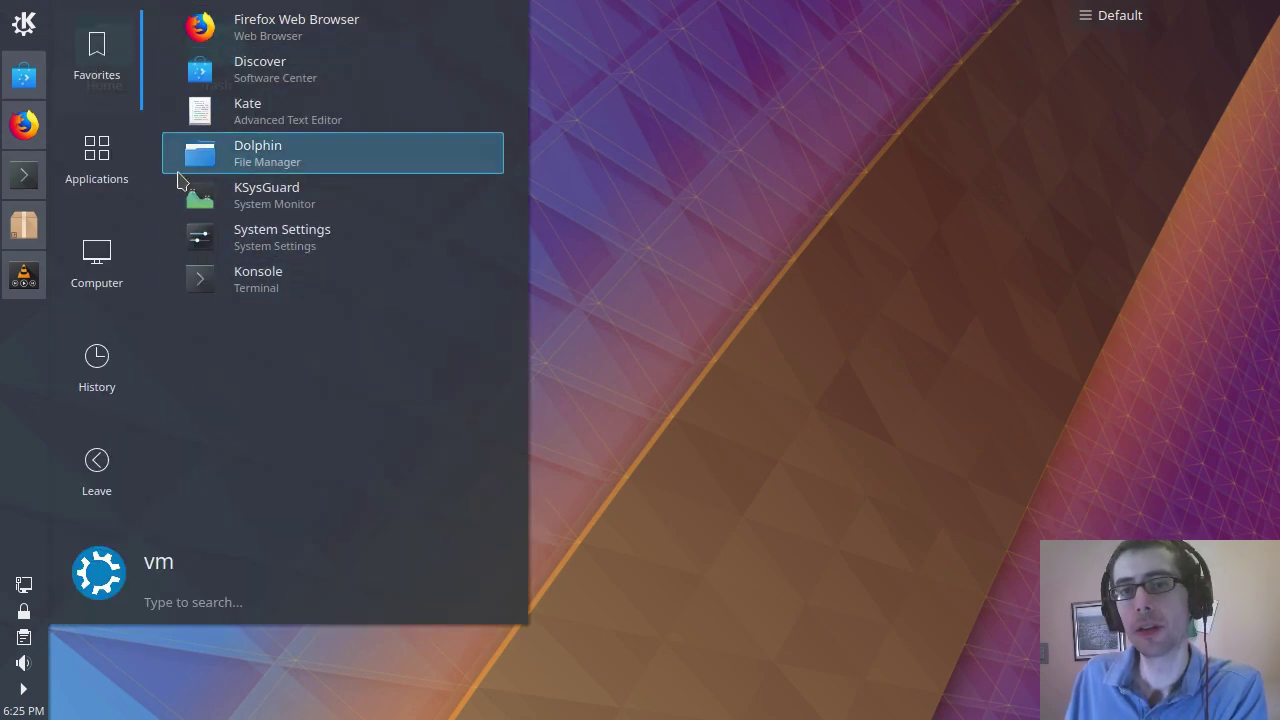
click(658, 164)
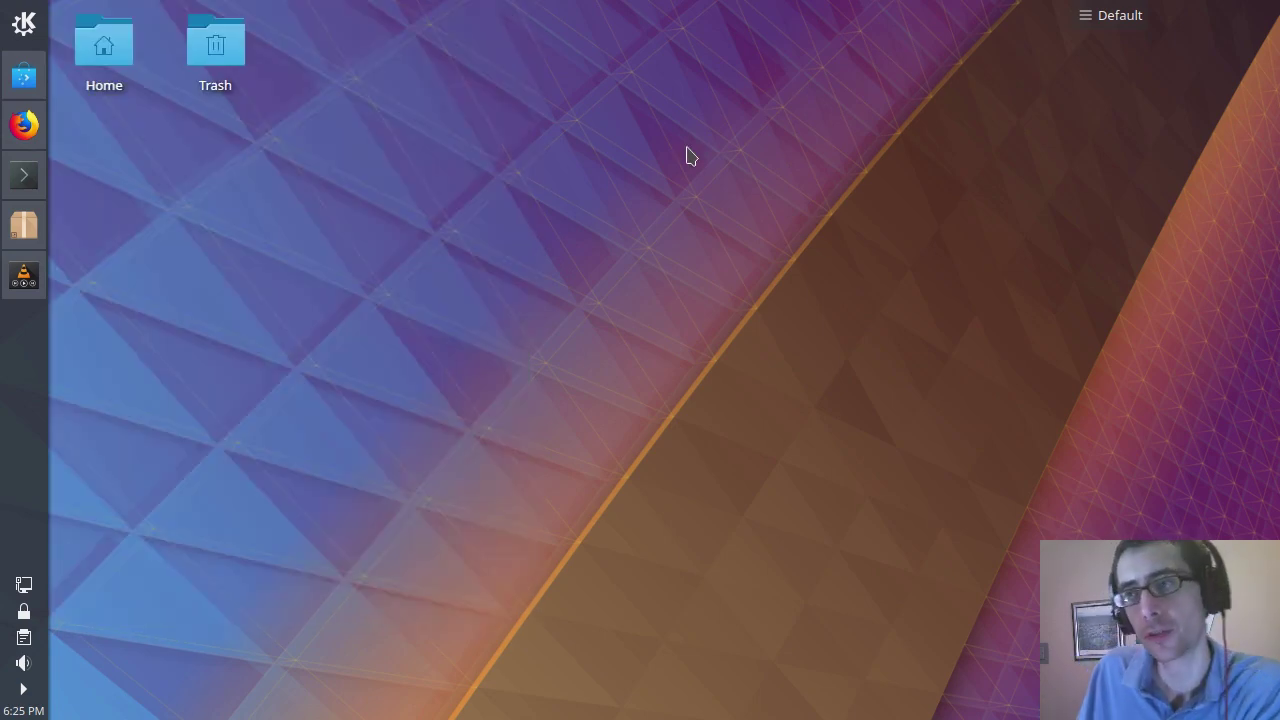
Return to Firefox, read the release notes on notable application changes, dark Breeze theme, default settings and minimal install, and minimize the browser
click(24, 124)
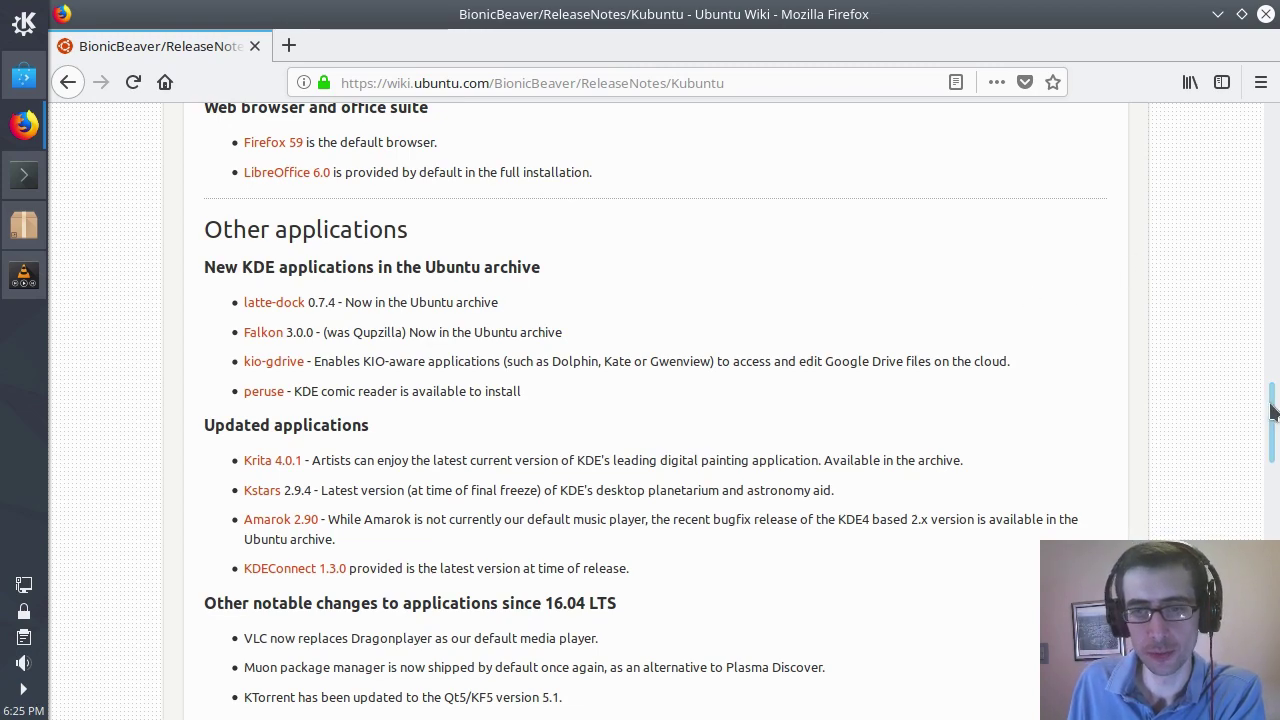
drag(1264, 405, 1258, 475)
scroll(1258, 475, down, 2)
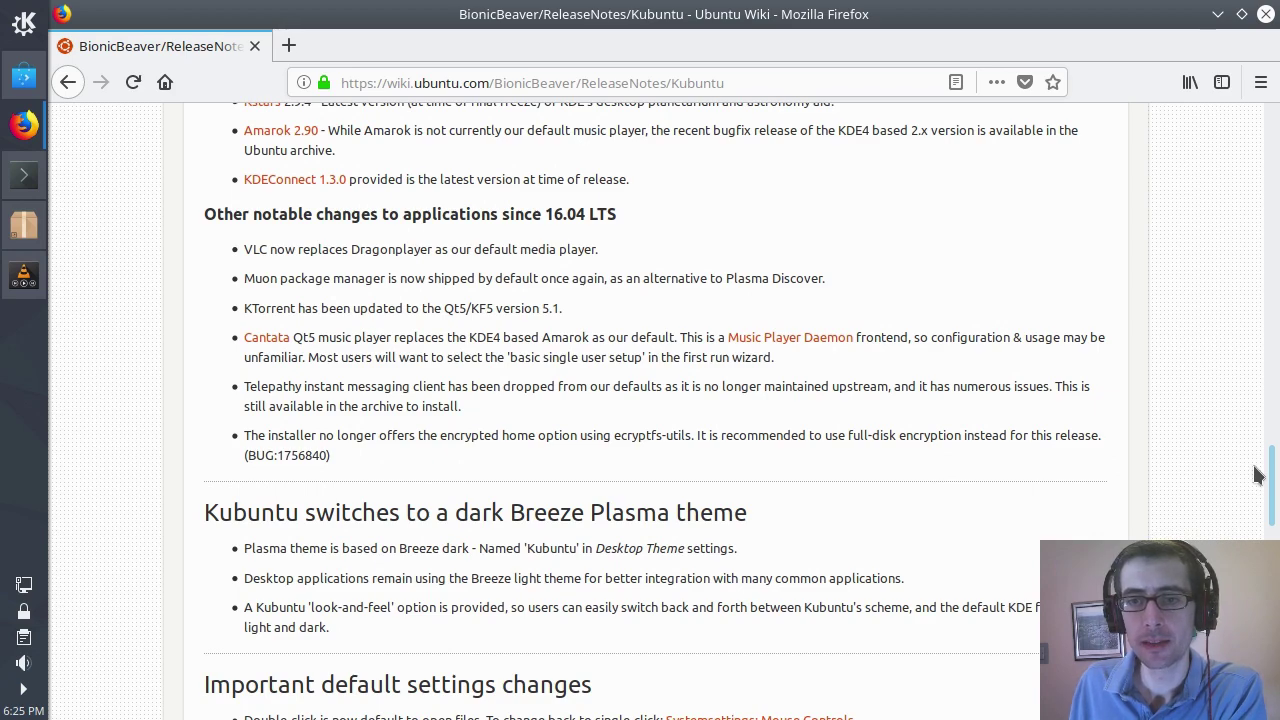
scroll(1258, 475, down, 1)
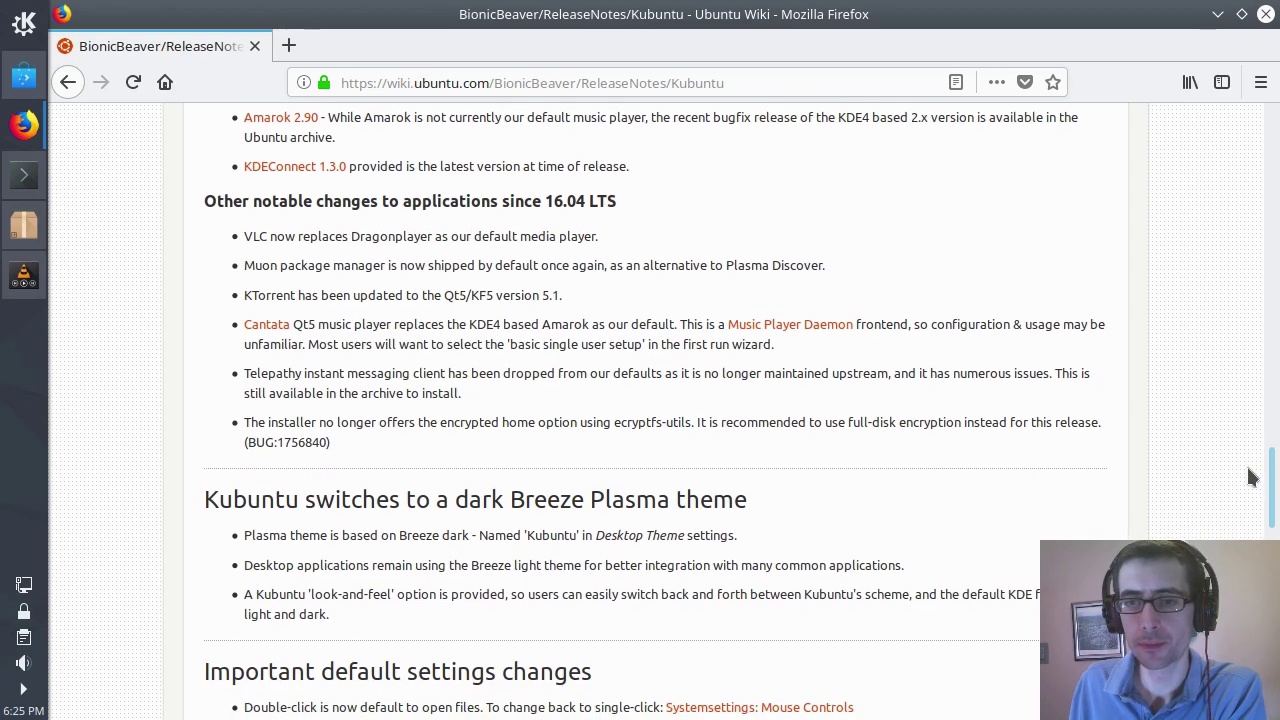
scroll(1252, 480, down, 4)
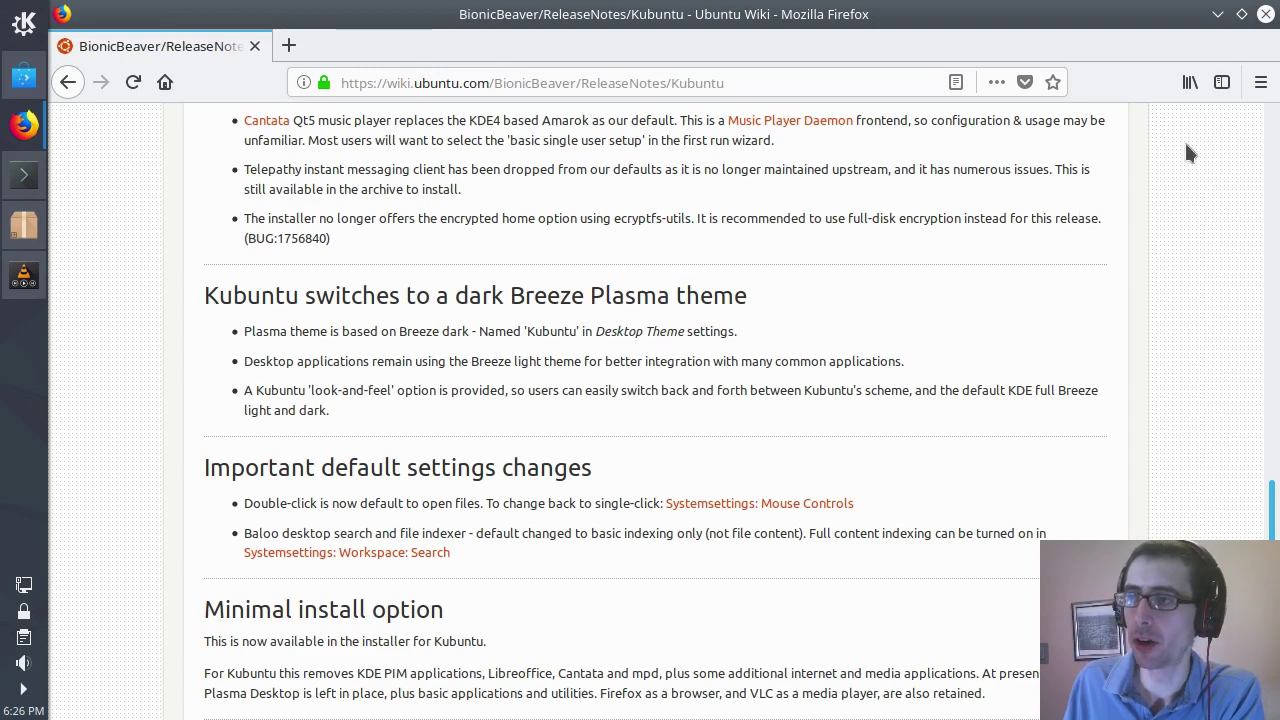
click(1217, 15)
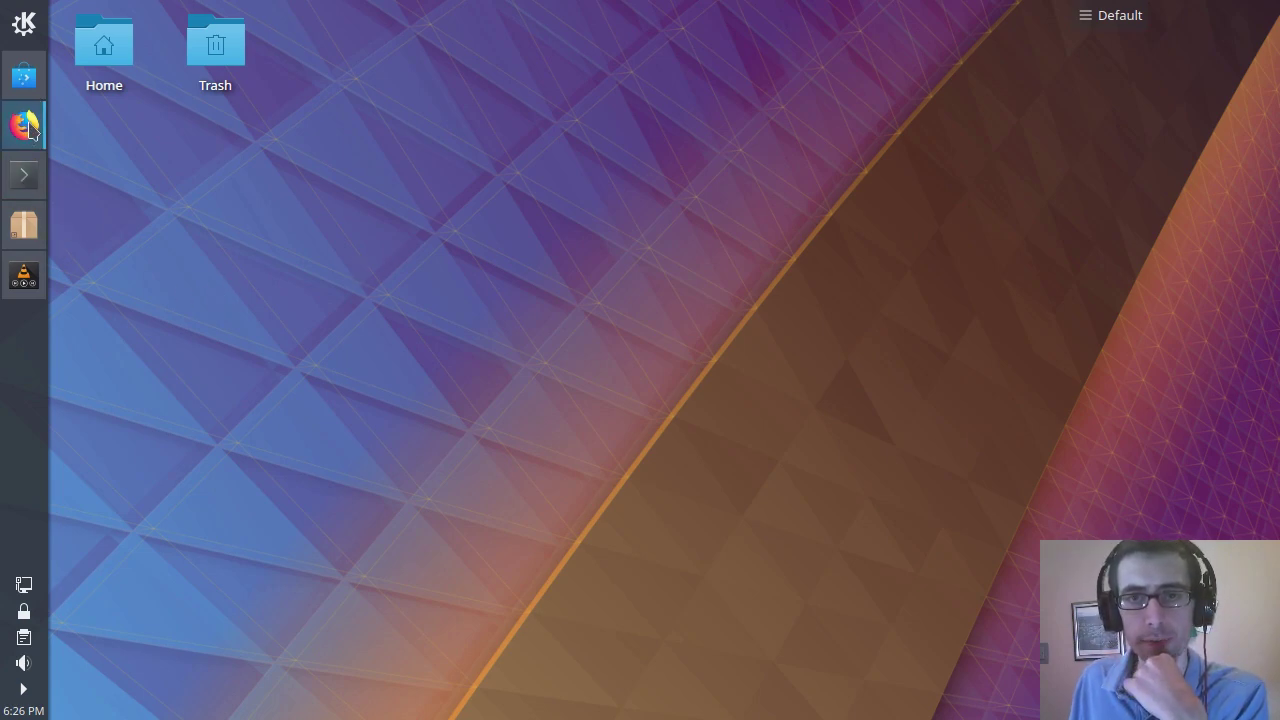
Switch to the Discover software center
click(24, 78)
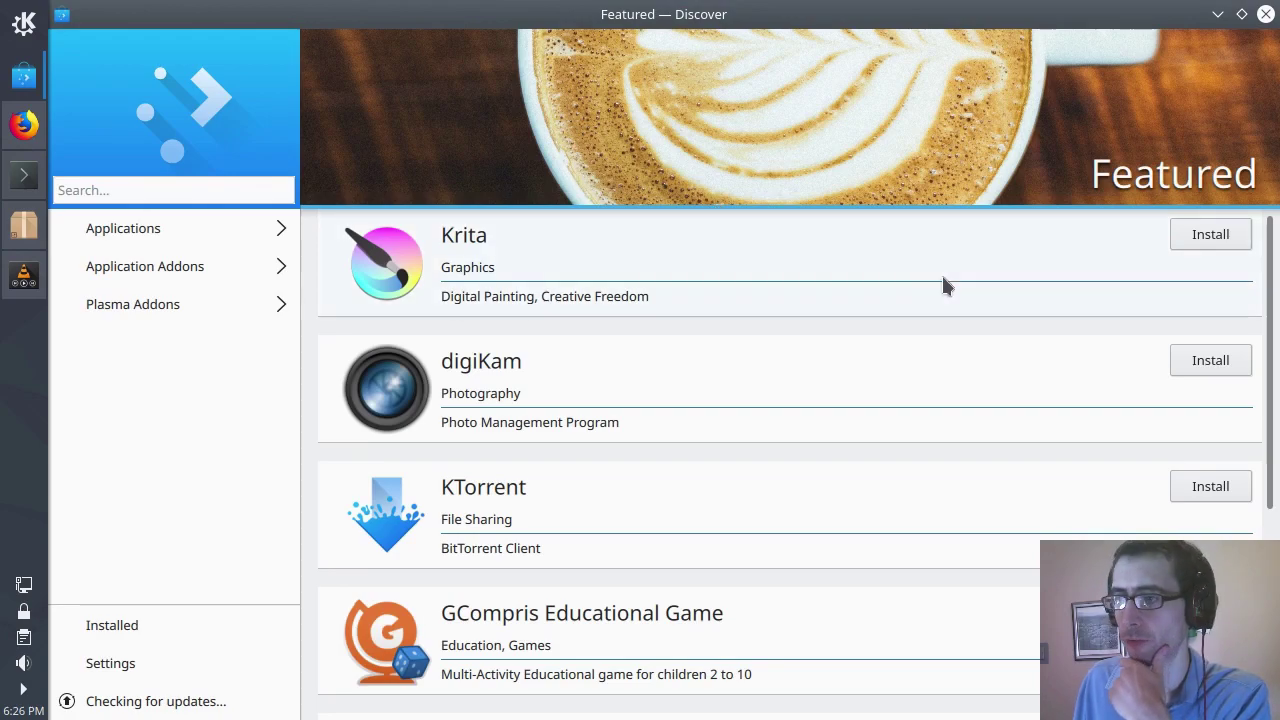
Look through the featured applications in the Discover software center
scroll(1275, 418, down, 1)
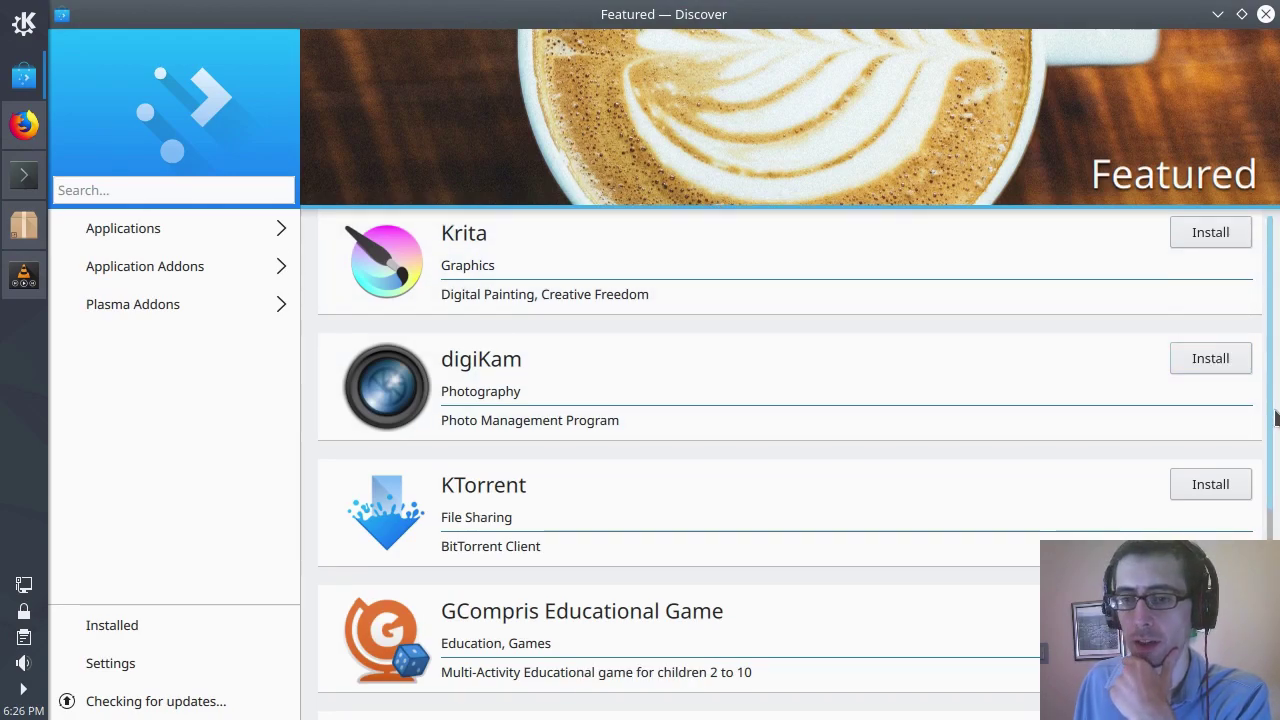
scroll(1275, 418, down, 4)
scroll(1266, 360, up, 4)
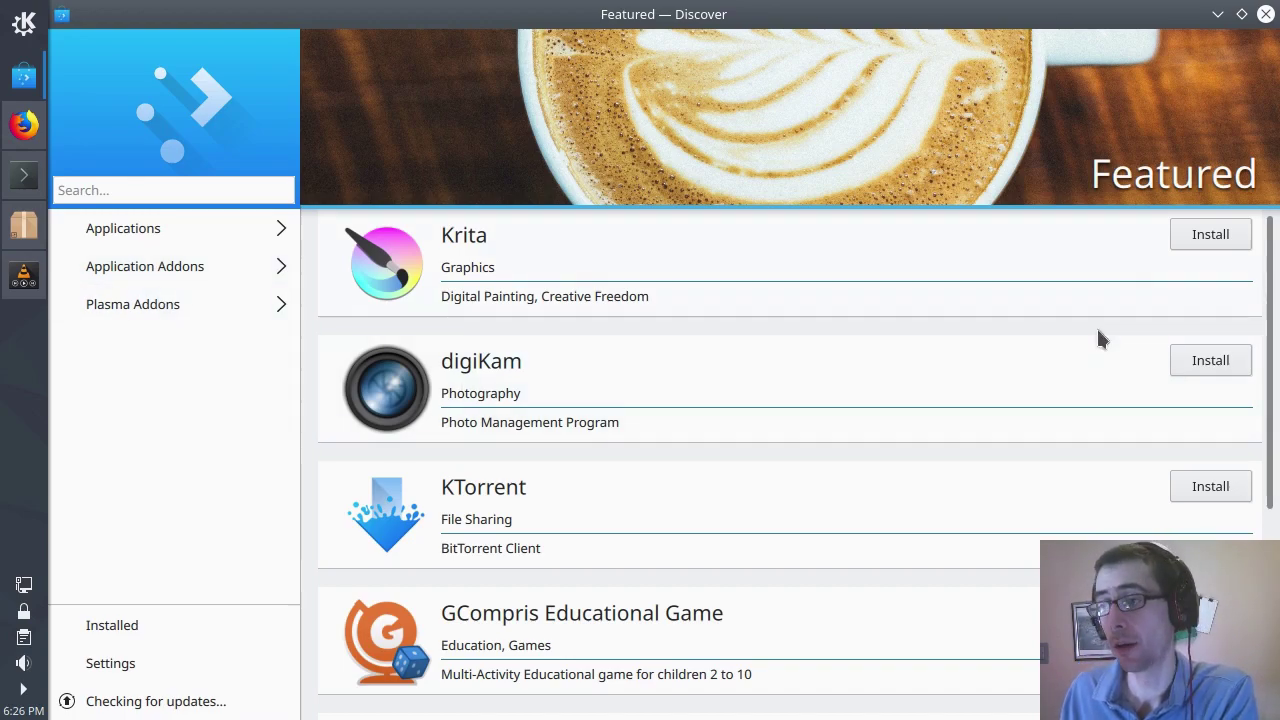
scroll(1266, 380, down, 3)
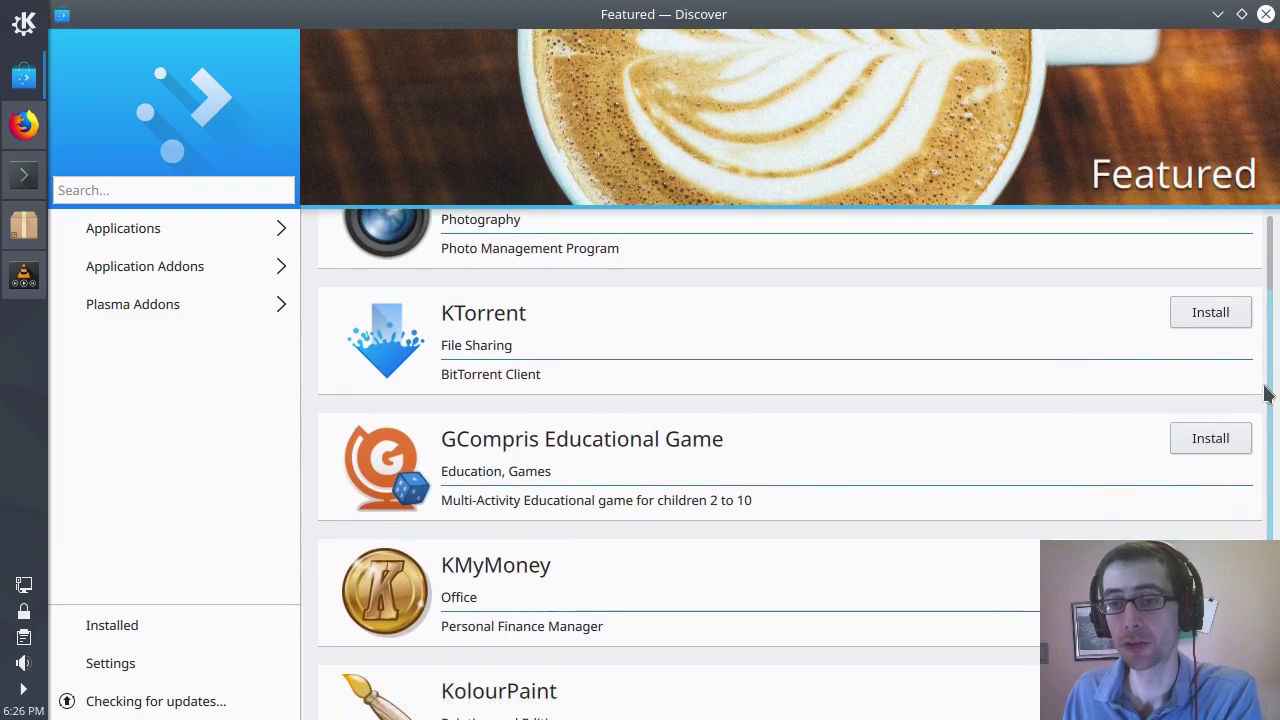
scroll(1266, 400, down, 4)
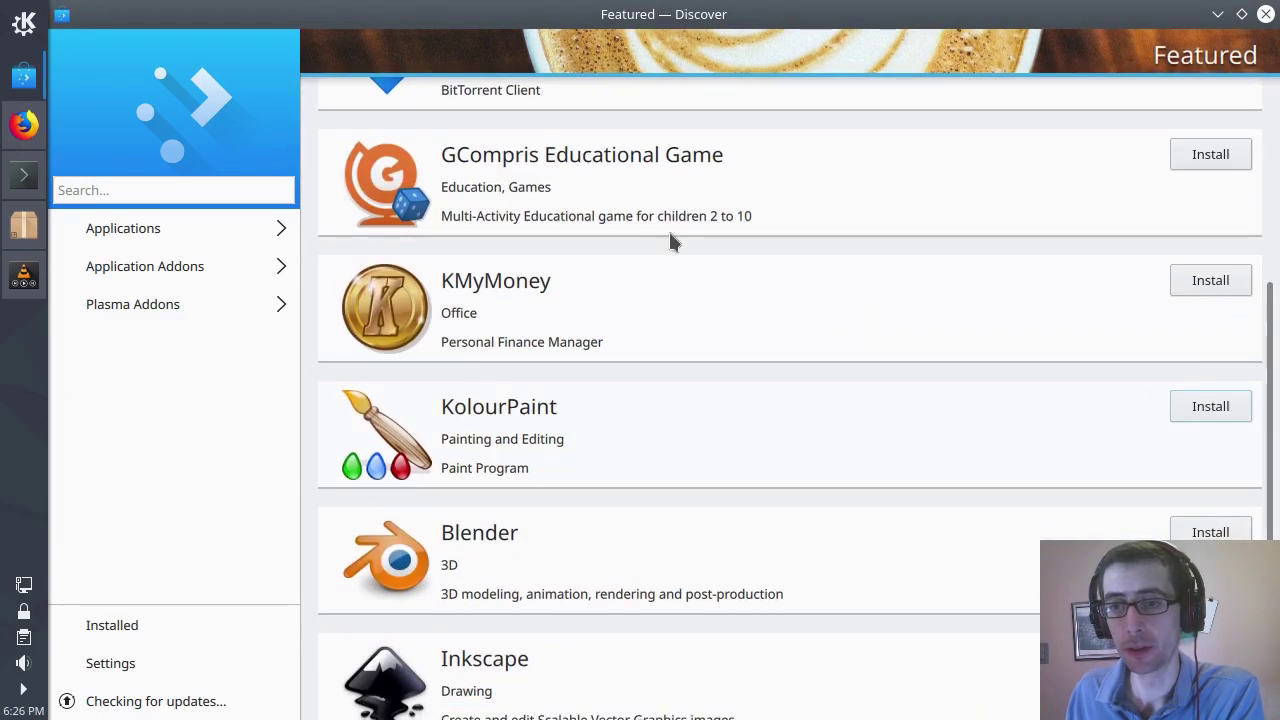
Install Simple Scan from the Applications category, enter the account password to authenticate, and minimize Discover
click(145, 230)
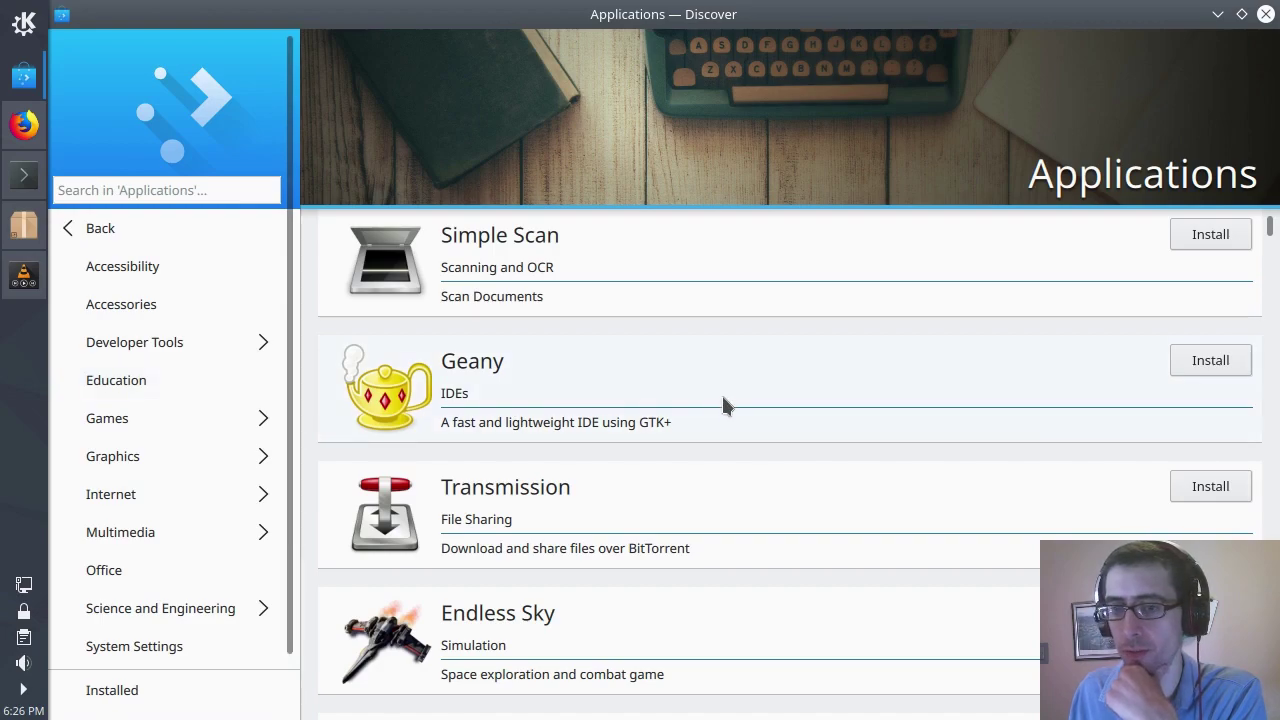
click(143, 189)
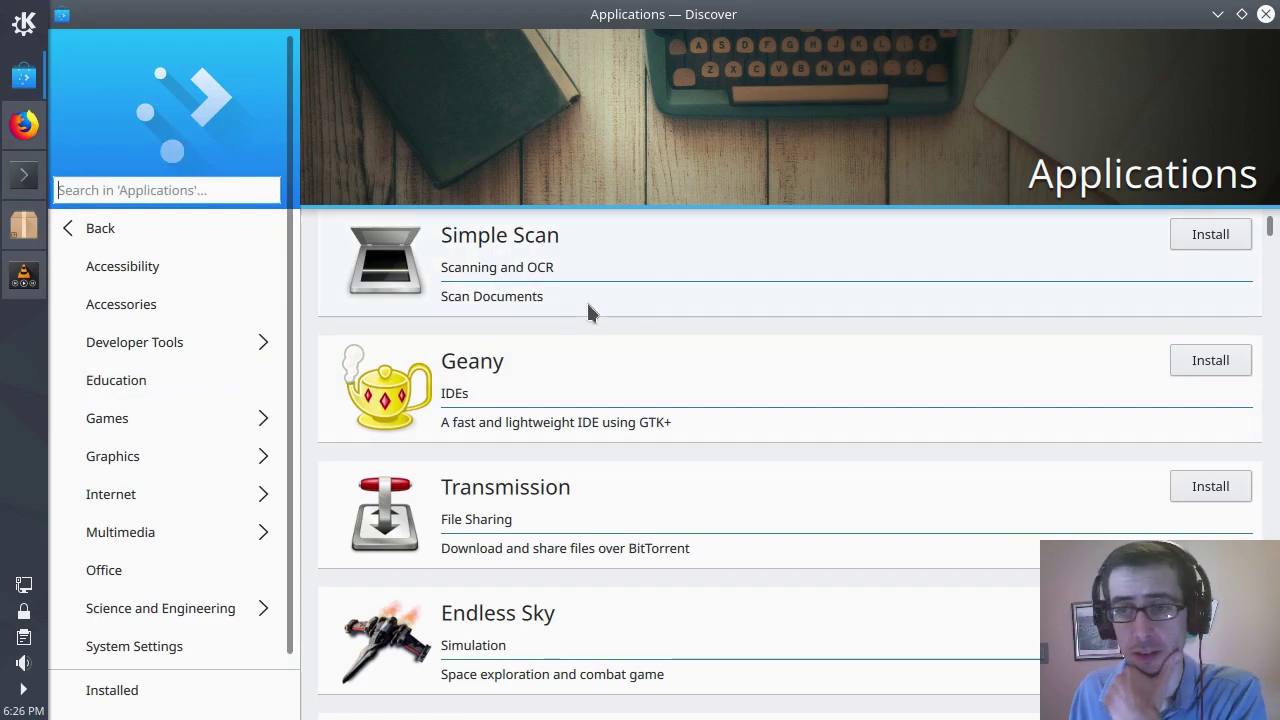
click(1192, 236)
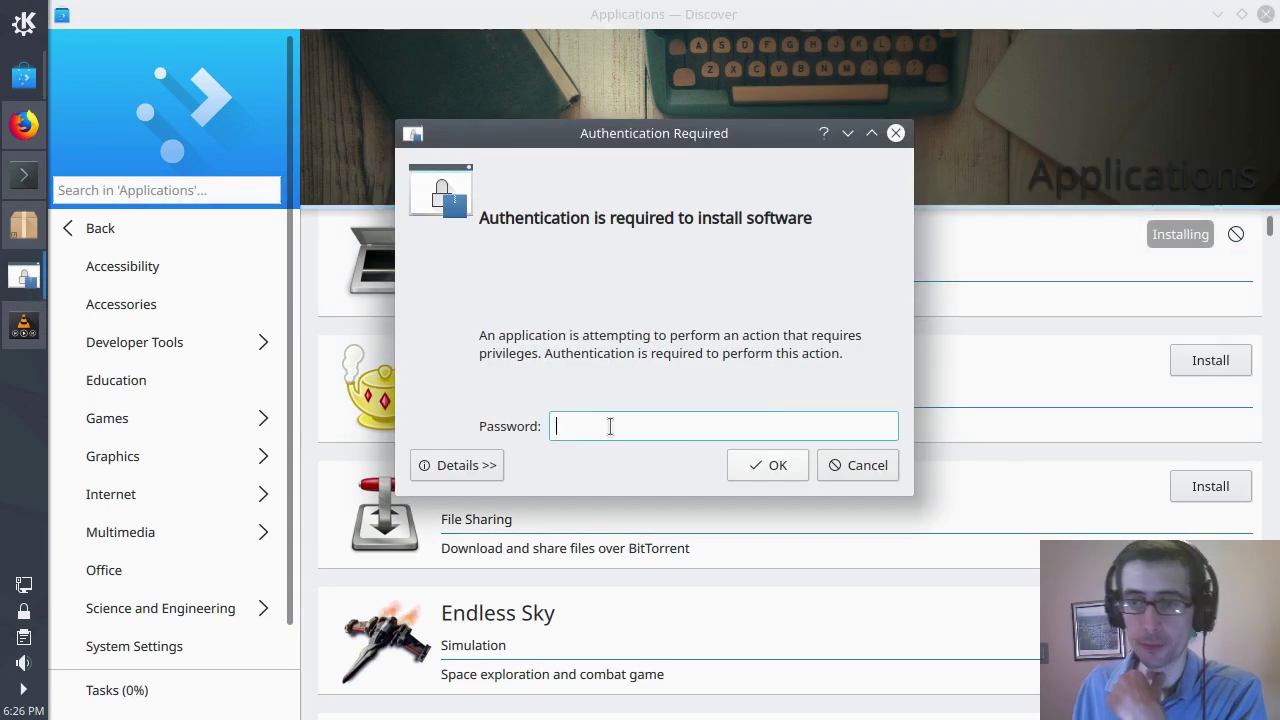
text(••)
click(769, 464)
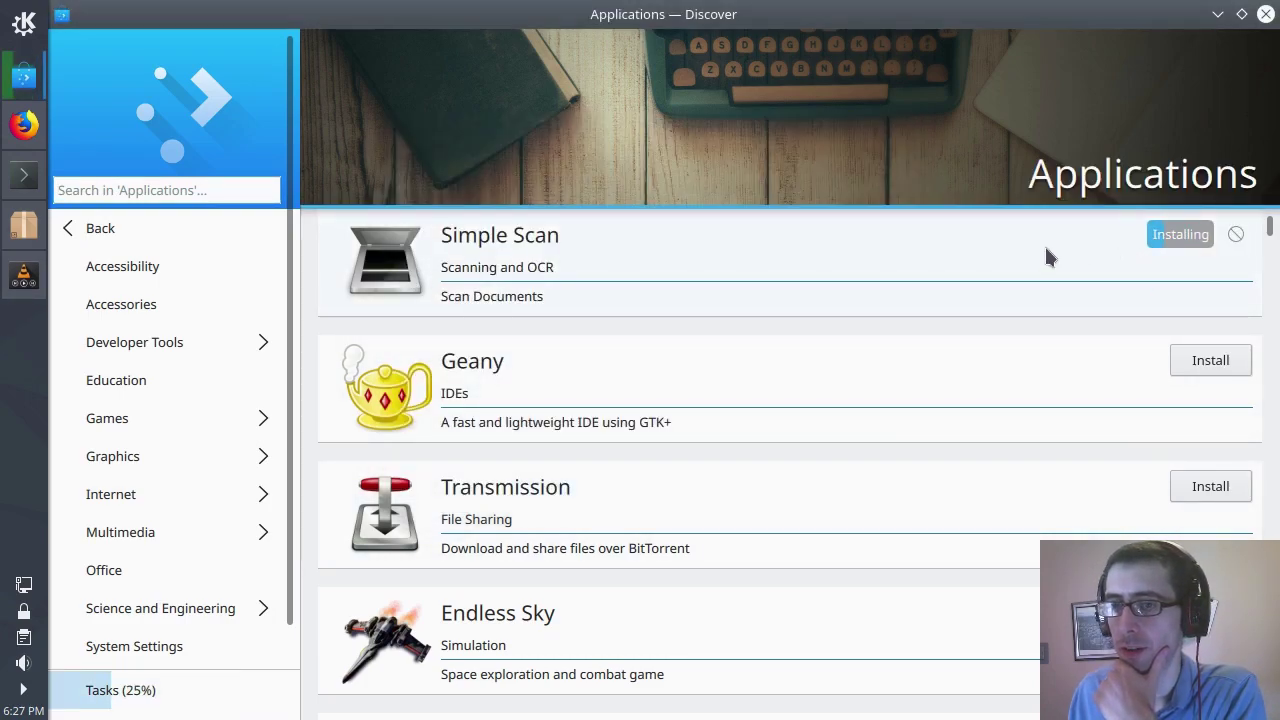
click(1218, 15)
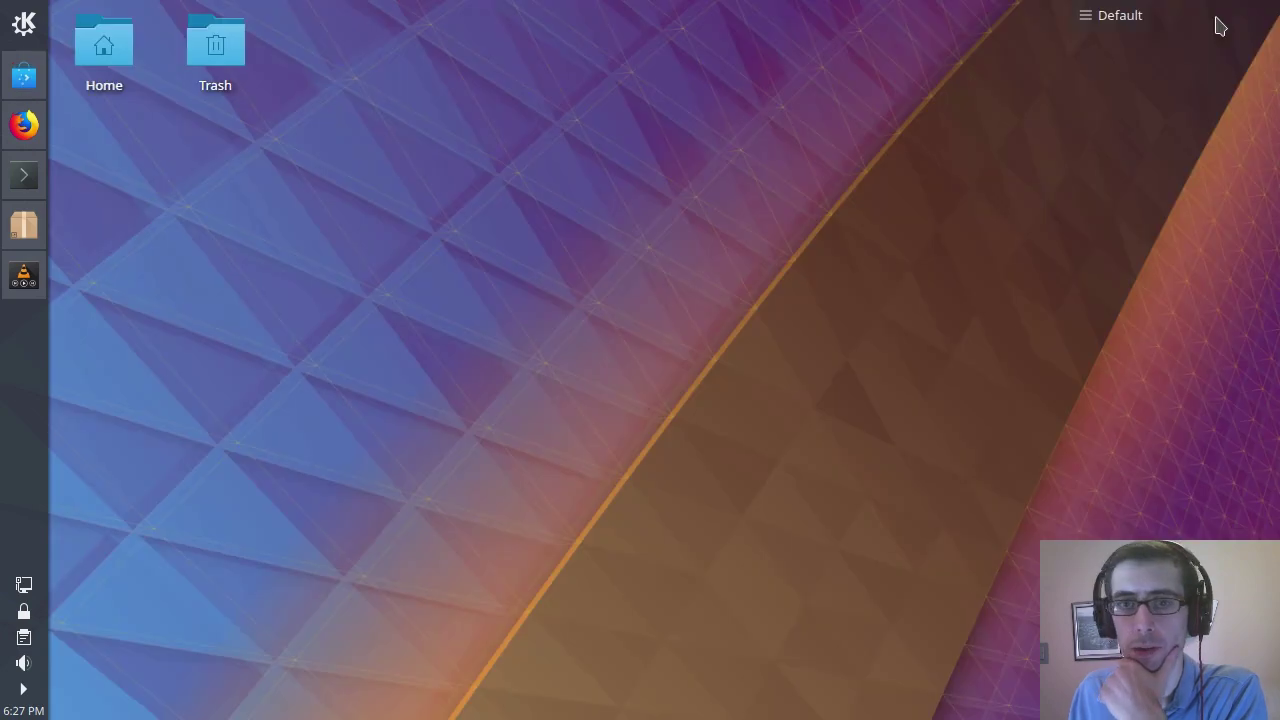
Check the Graphics category of the application launcher for Simple Scan and close the launcher
click(24, 25)
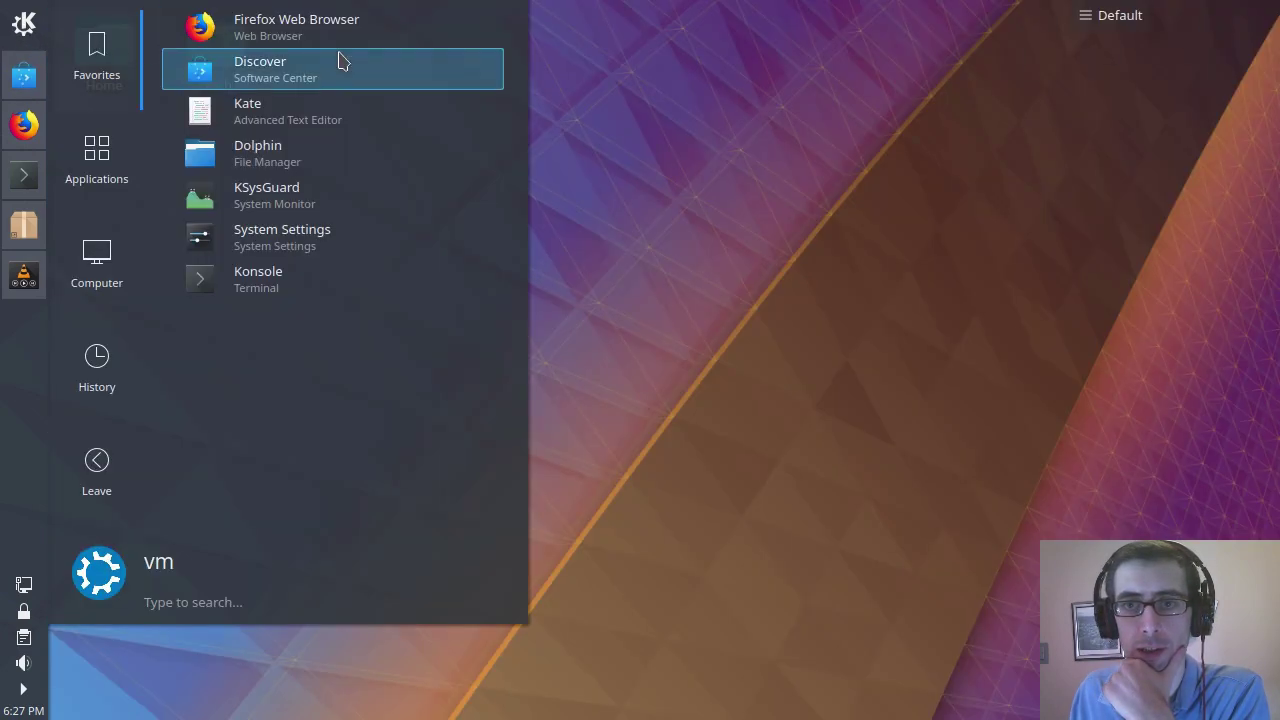
click(118, 168)
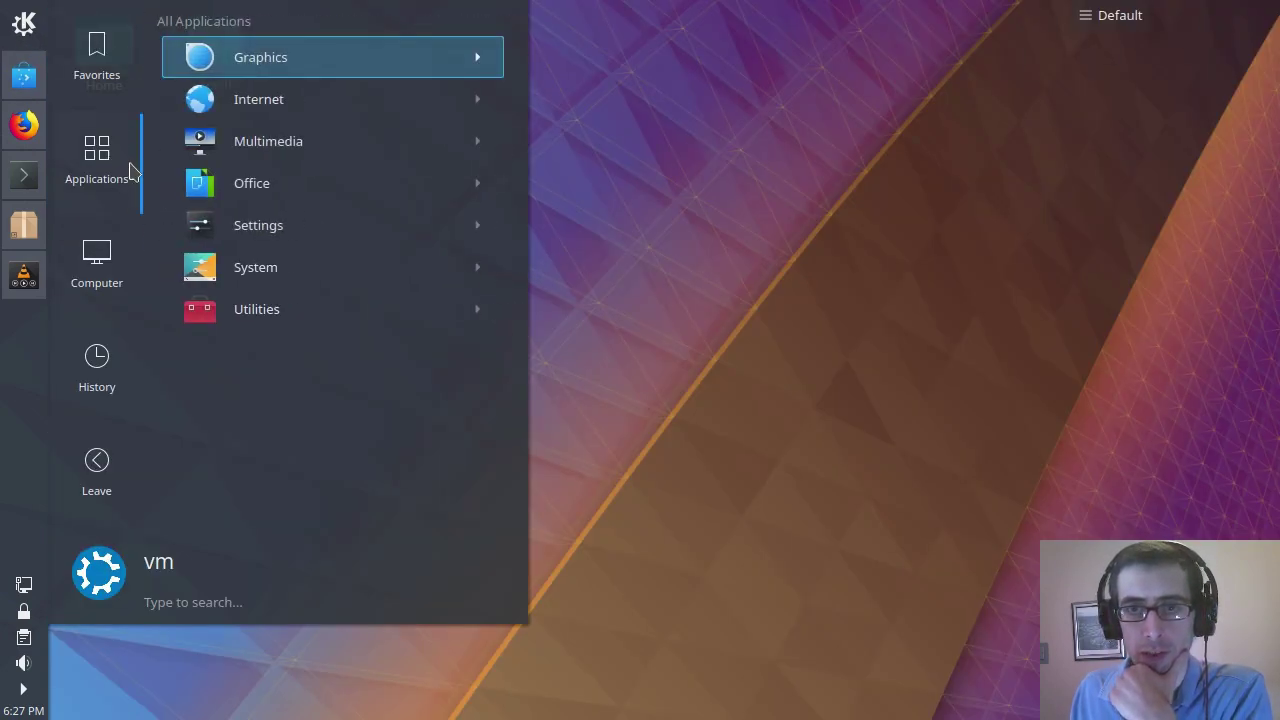
click(314, 70)
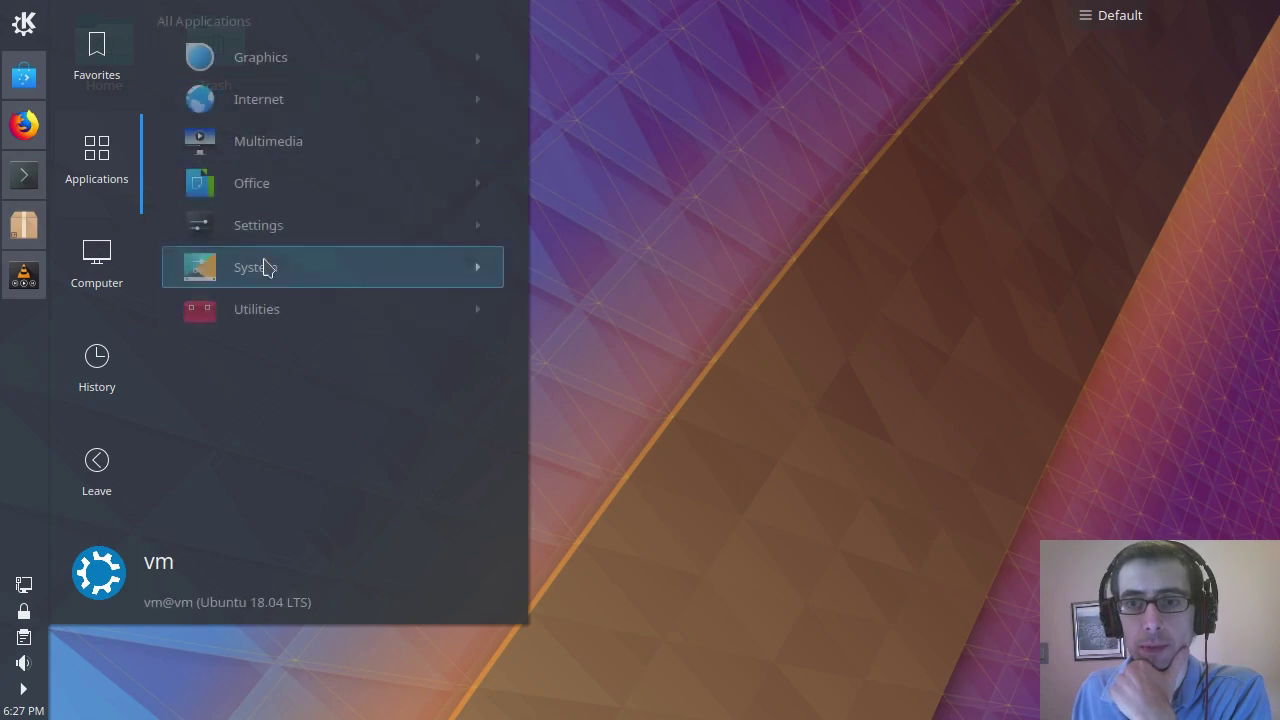
click(323, 64)
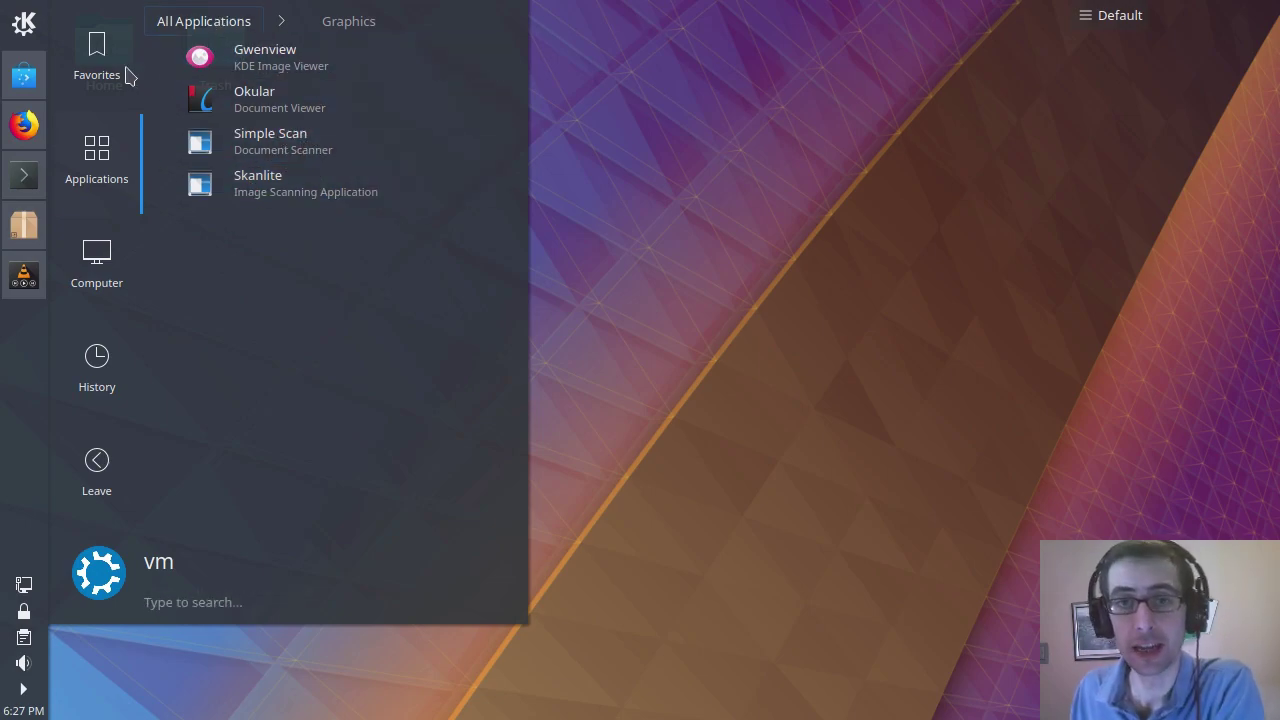
click(793, 101)
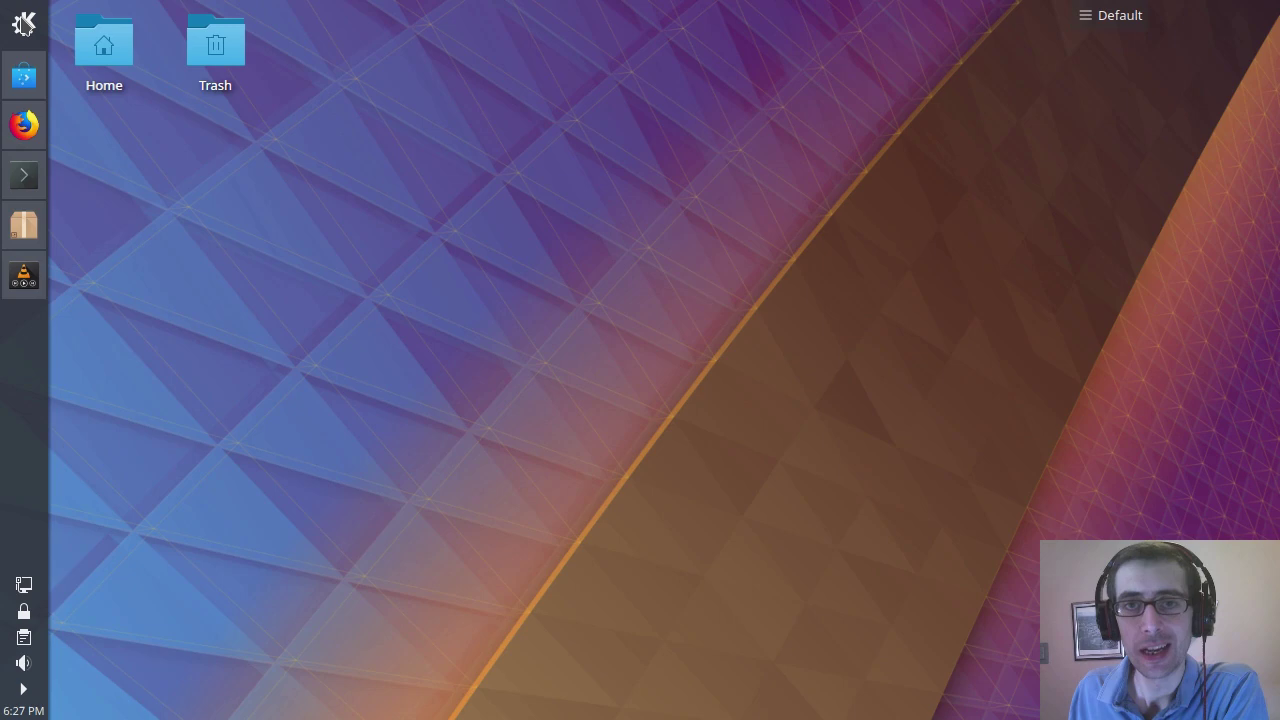
Open System Settings from the launcher favorites and maximize its window
click(24, 22)
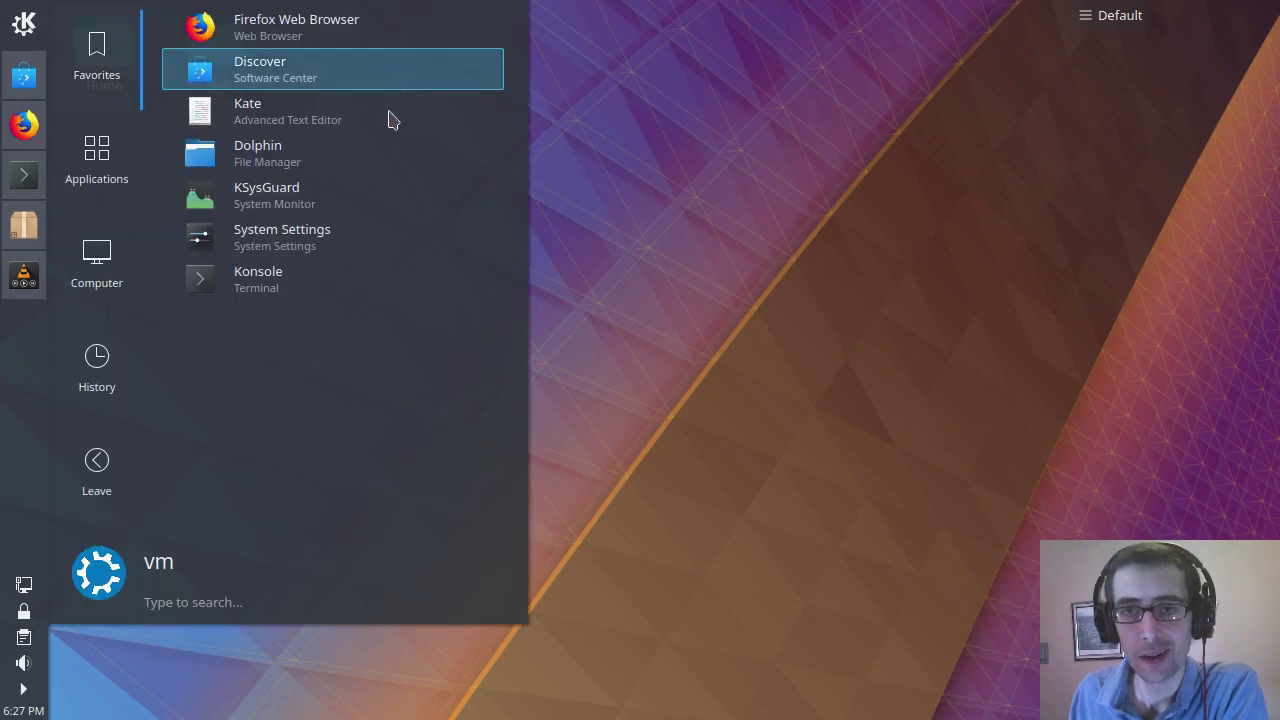
click(314, 246)
drag(603, 27, 675, 55)
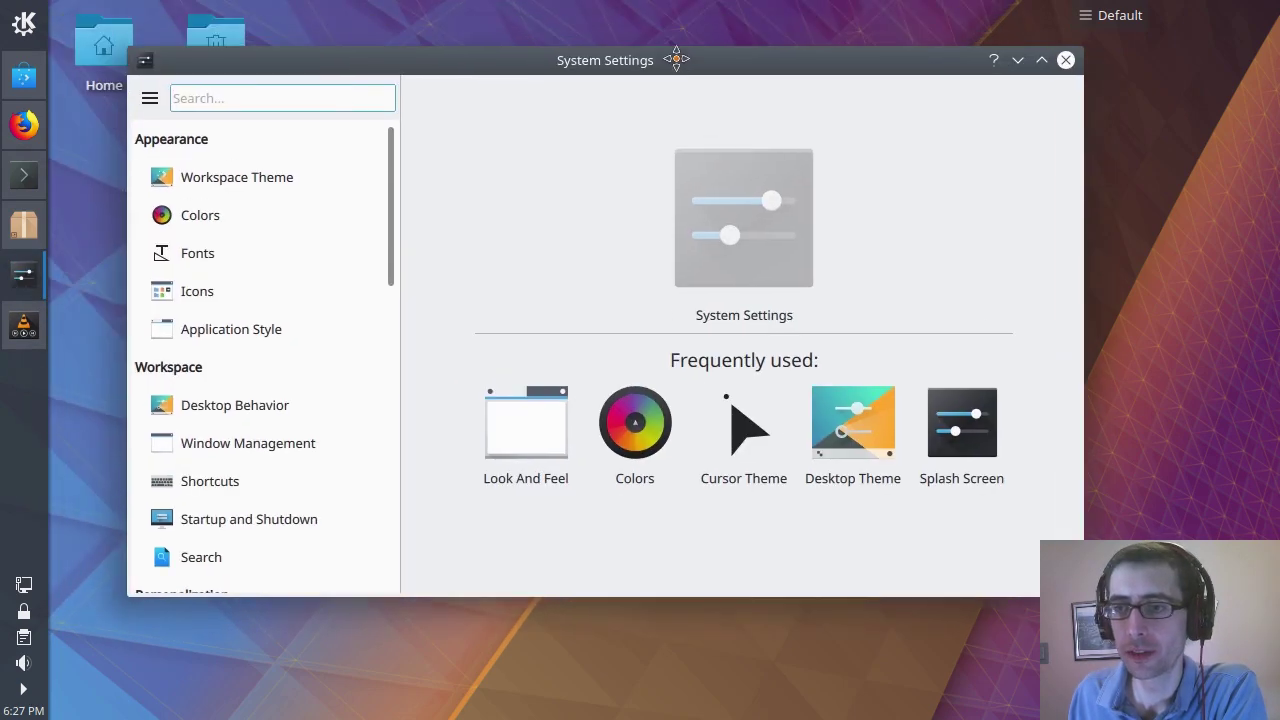
double_click(675, 55)
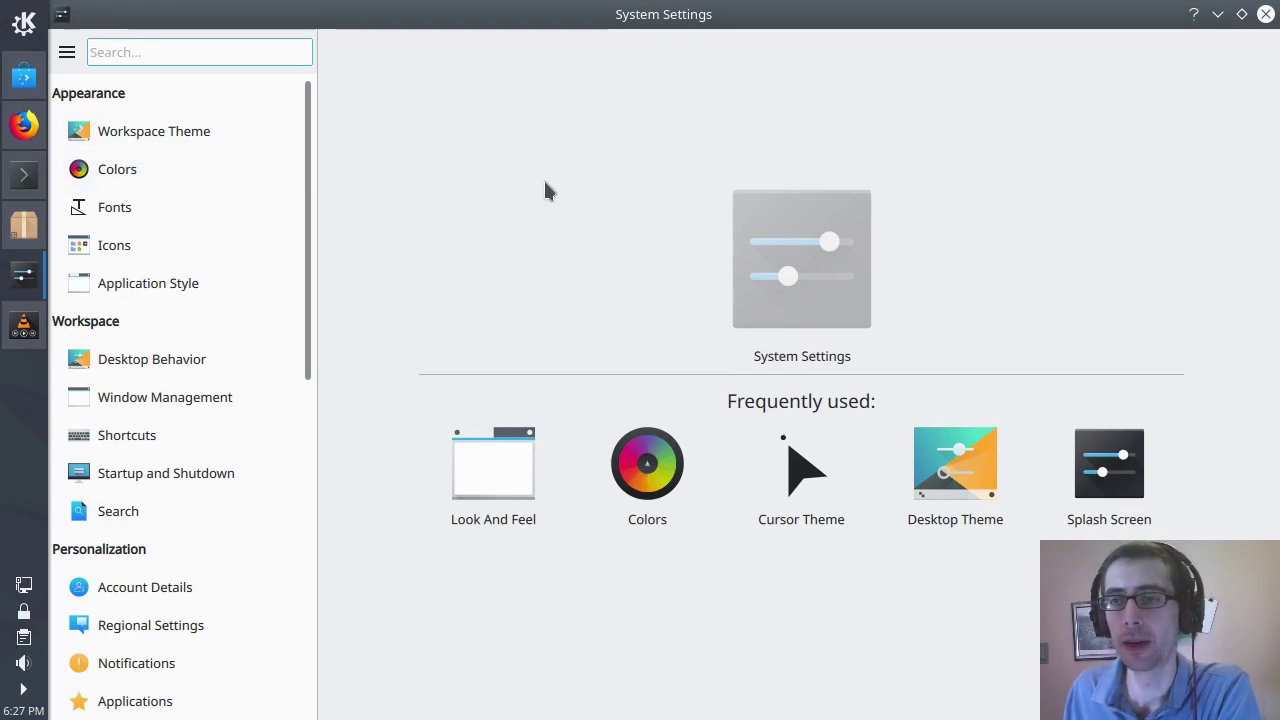
Search the launcher for "compo", review the Compositor settings for desktop effects, cancel that dialog and minimize System Settings
click(20, 34)
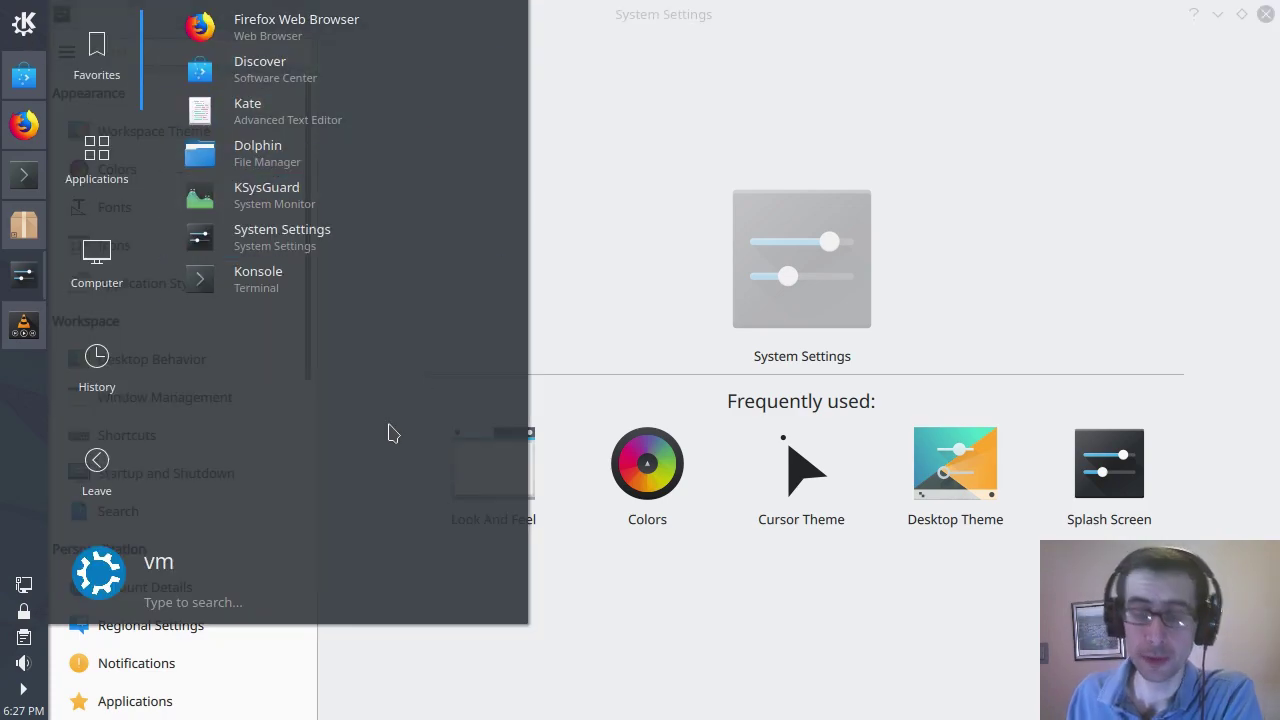
text(compo)
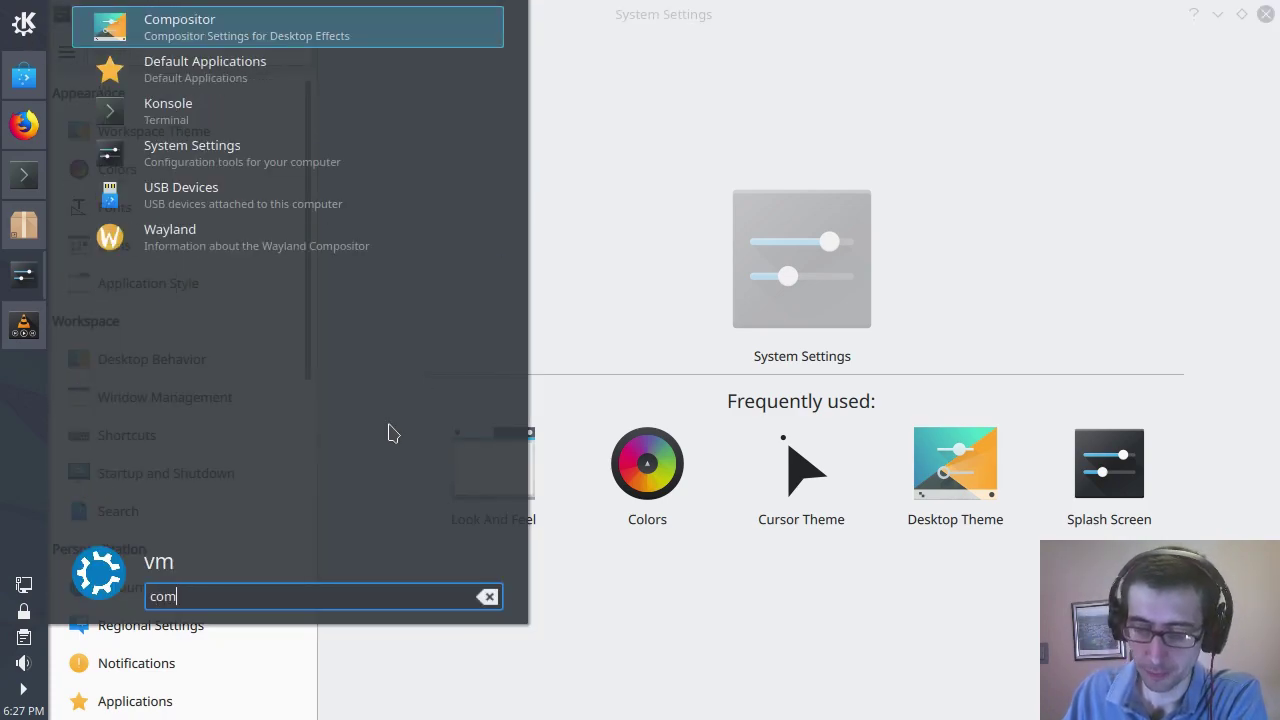
click(241, 34)
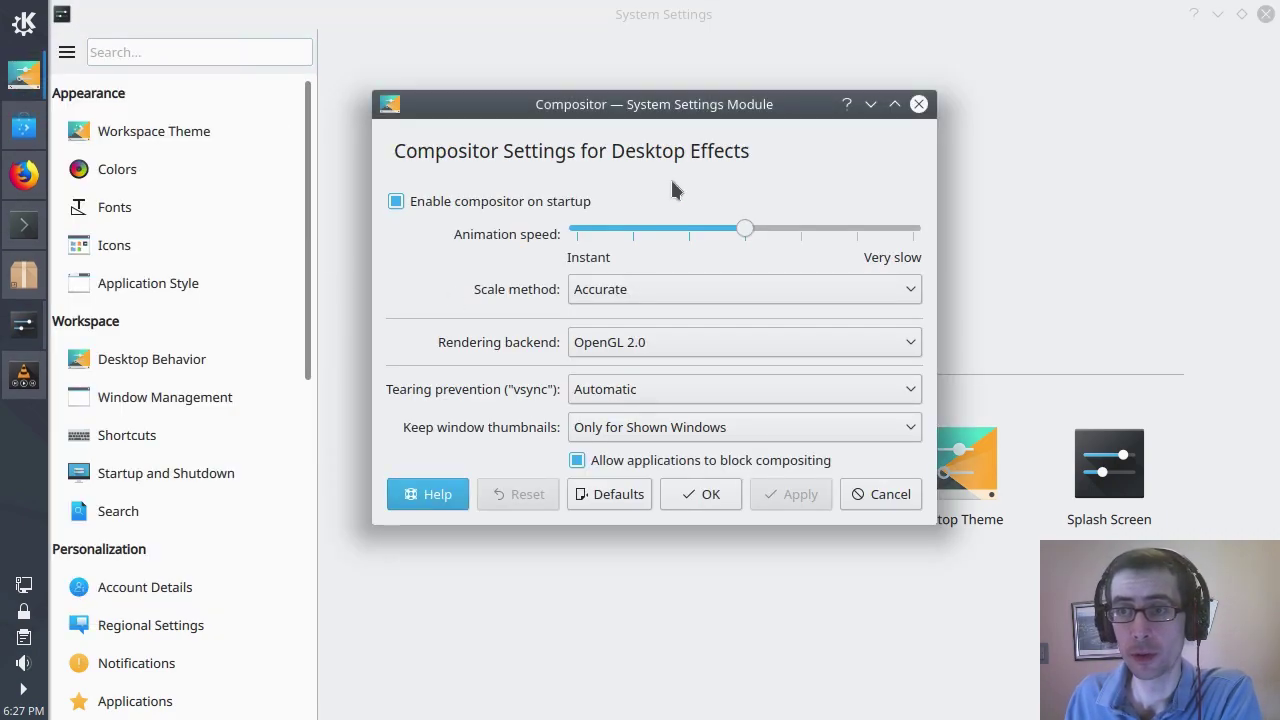
drag(697, 100, 609, 95)
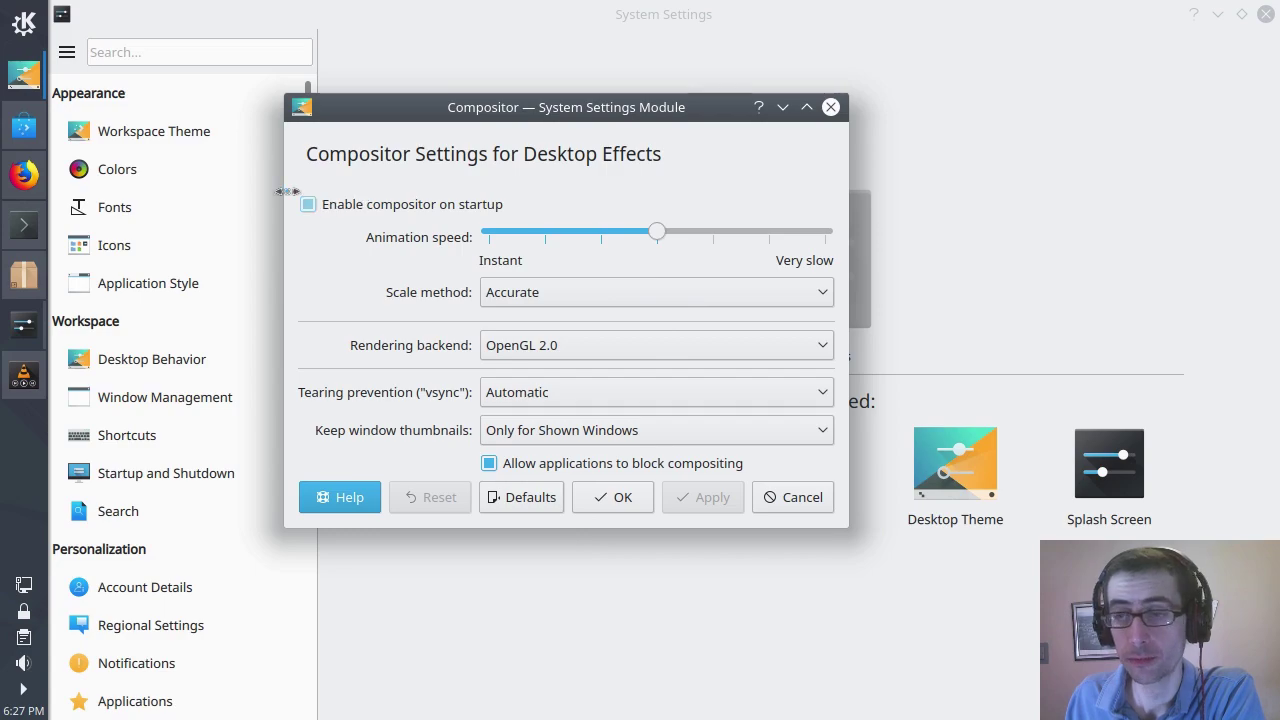
click(790, 497)
mouse_move(304, 197)
mouse_down()
mouse_move(314, 434)
mouse_move(309, 183)
mouse_up()
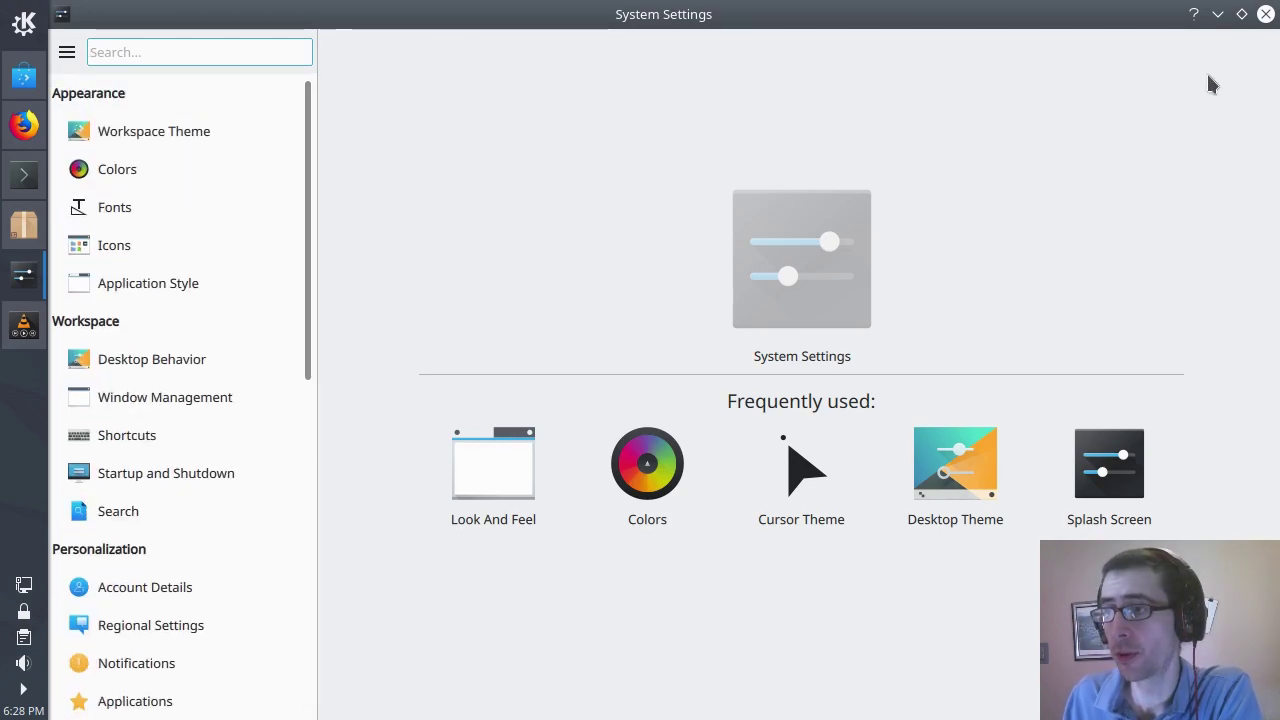
click(1217, 15)
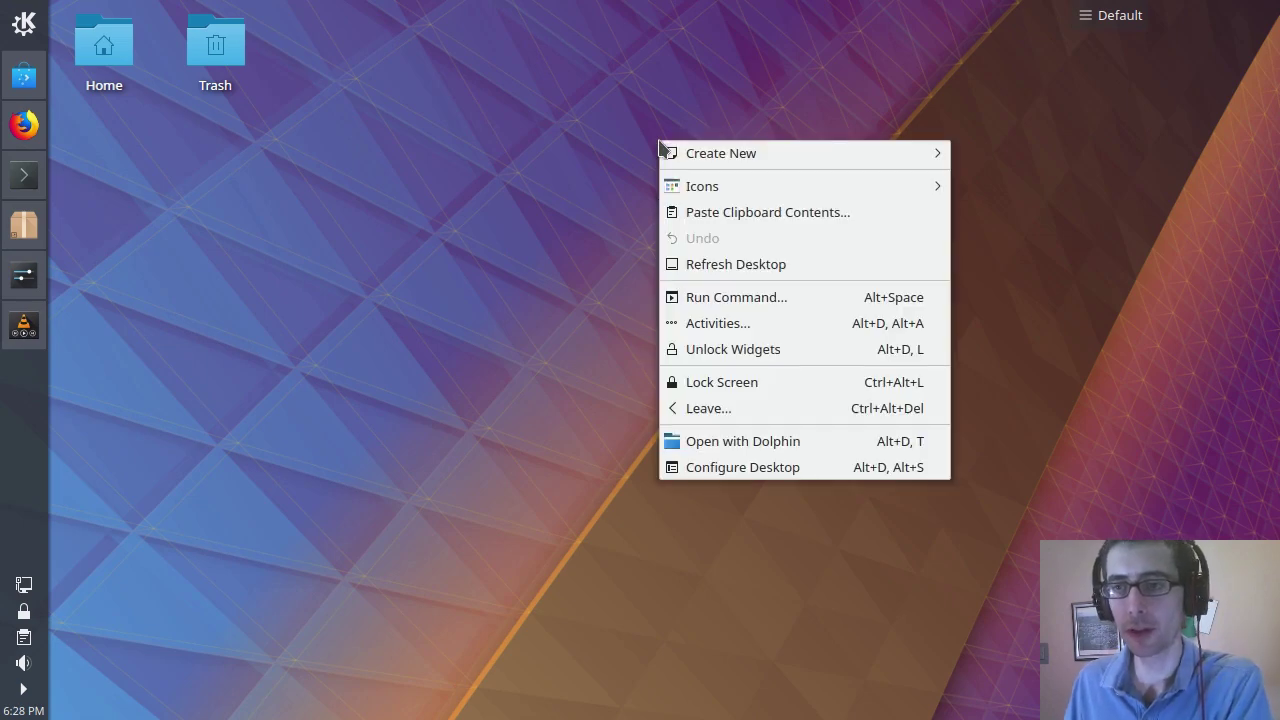
Open the desktop configuration, move its window toward the middle, and apply the teal bubbles image as wallpaper
right_click(660, 141)
click(722, 466)
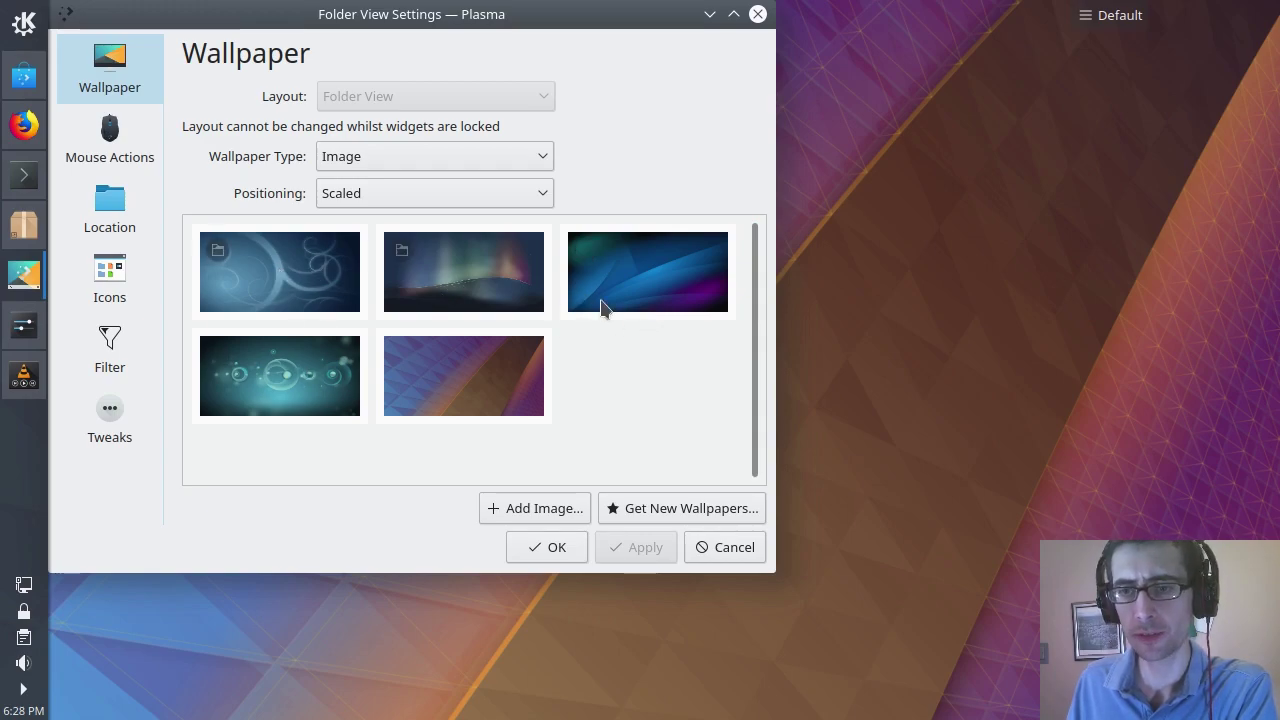
click(303, 400)
drag(513, 49, 806, 126)
click(992, 599)
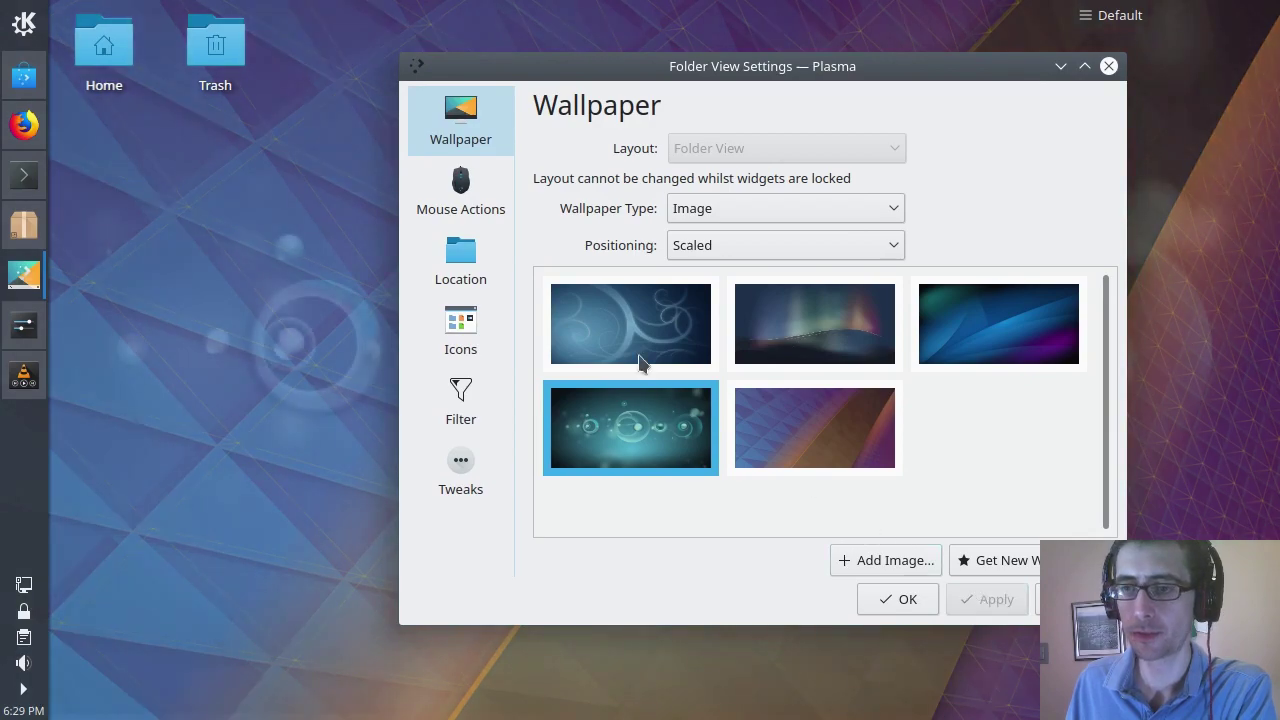
Change the wallpaper to the blue swirls image and close the desktop configuration
click(632, 335)
drag(806, 75, 758, 70)
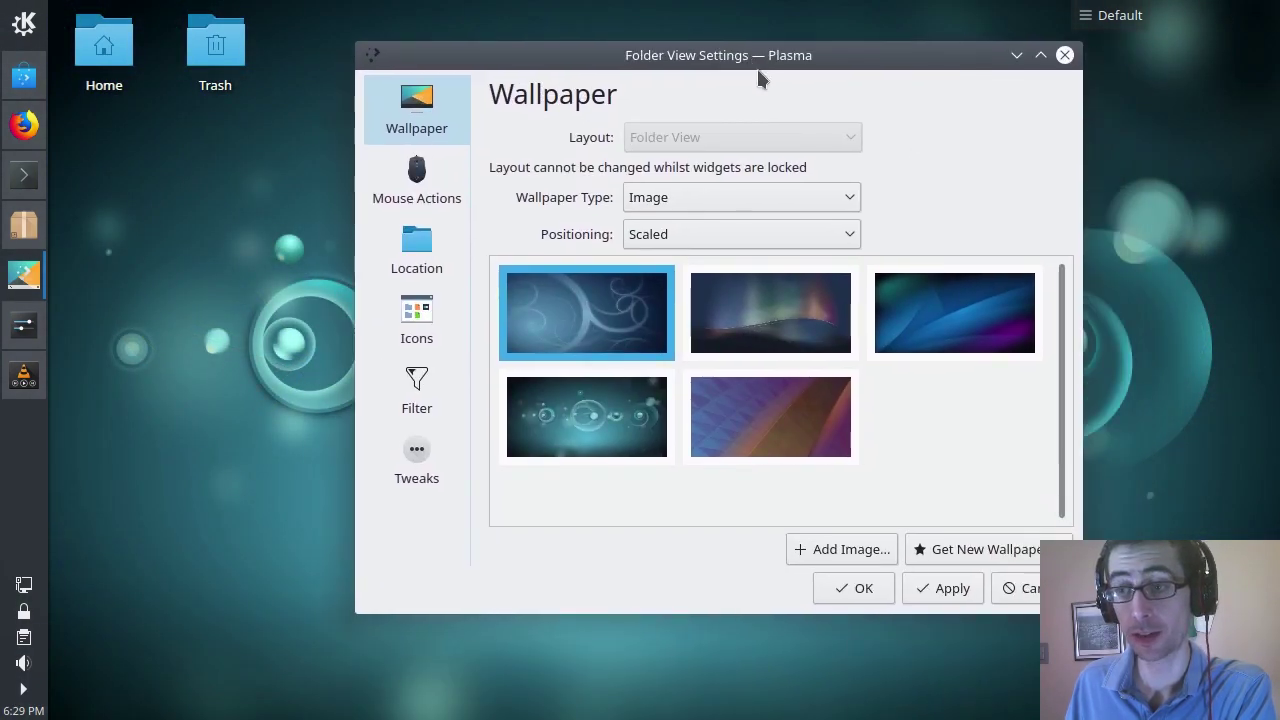
click(855, 590)
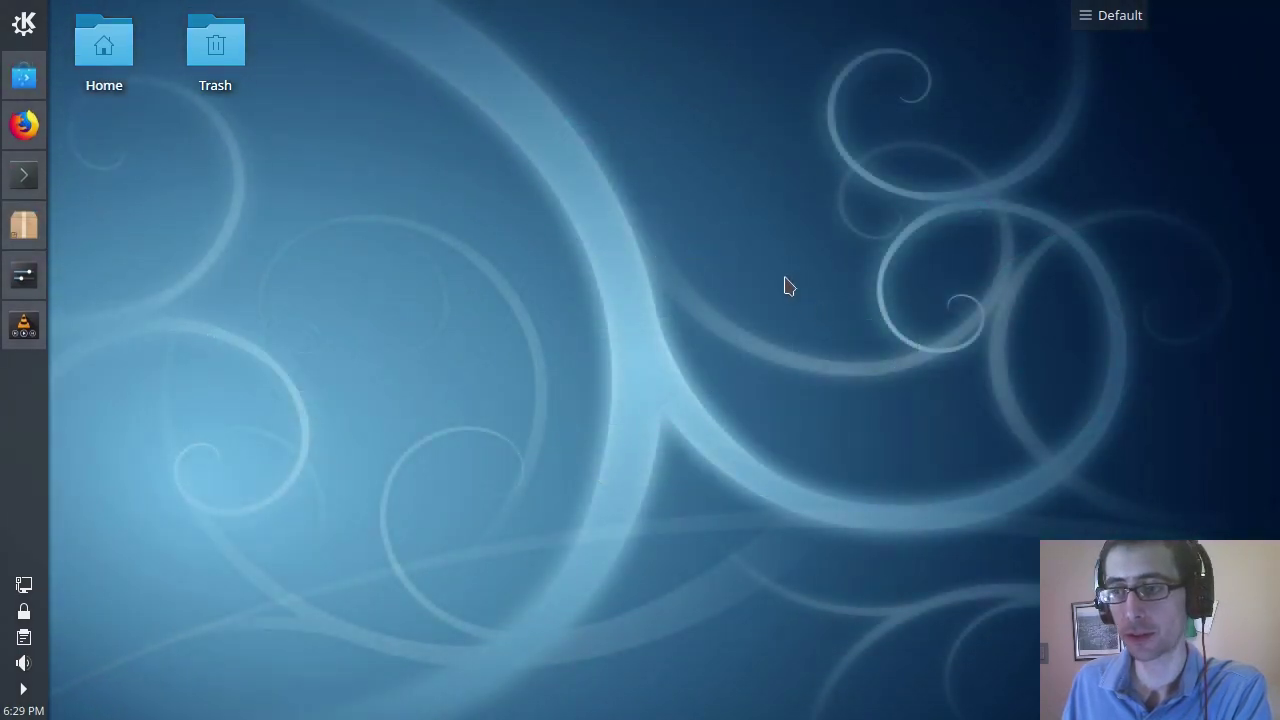
Reopen the desktop configuration and set the wallpaper to the teal bubbles image
right_click(600, 182)
click(694, 507)
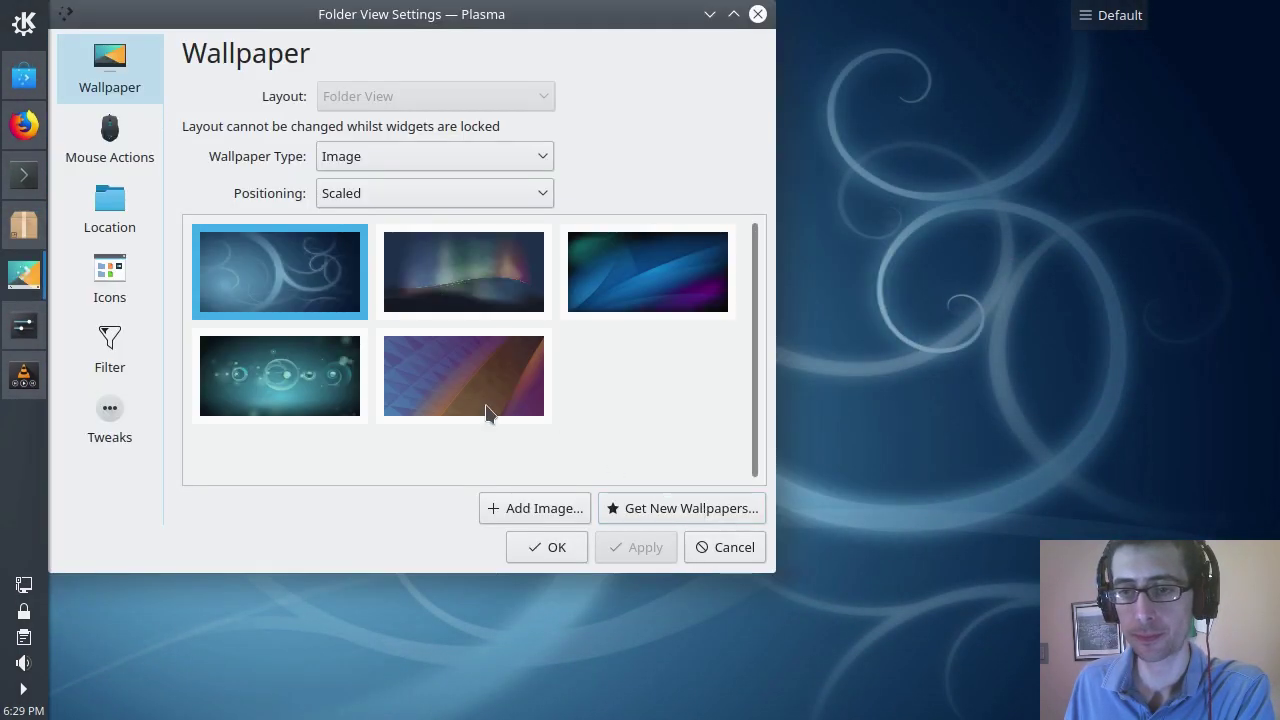
click(300, 368)
click(547, 541)
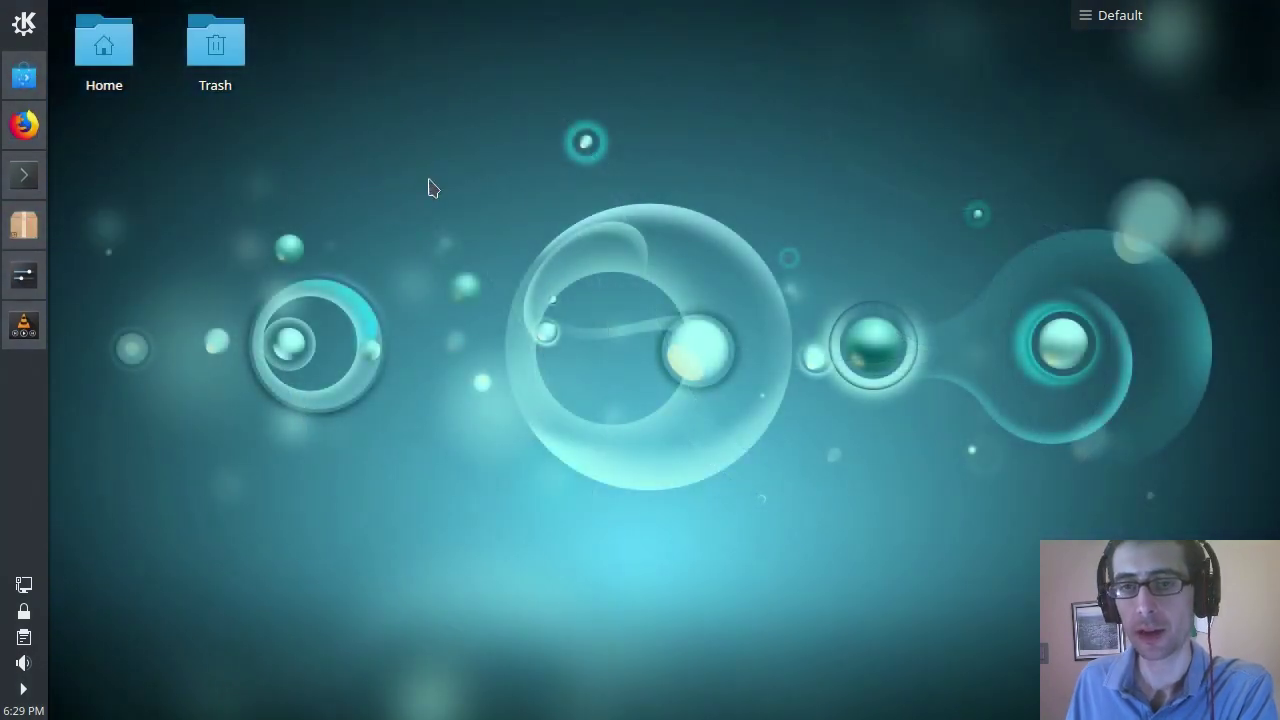
Install the "Morning Path 4K" image from the downloadable wallpapers and return to the desktop's wallpaper settings
right_click(371, 176)
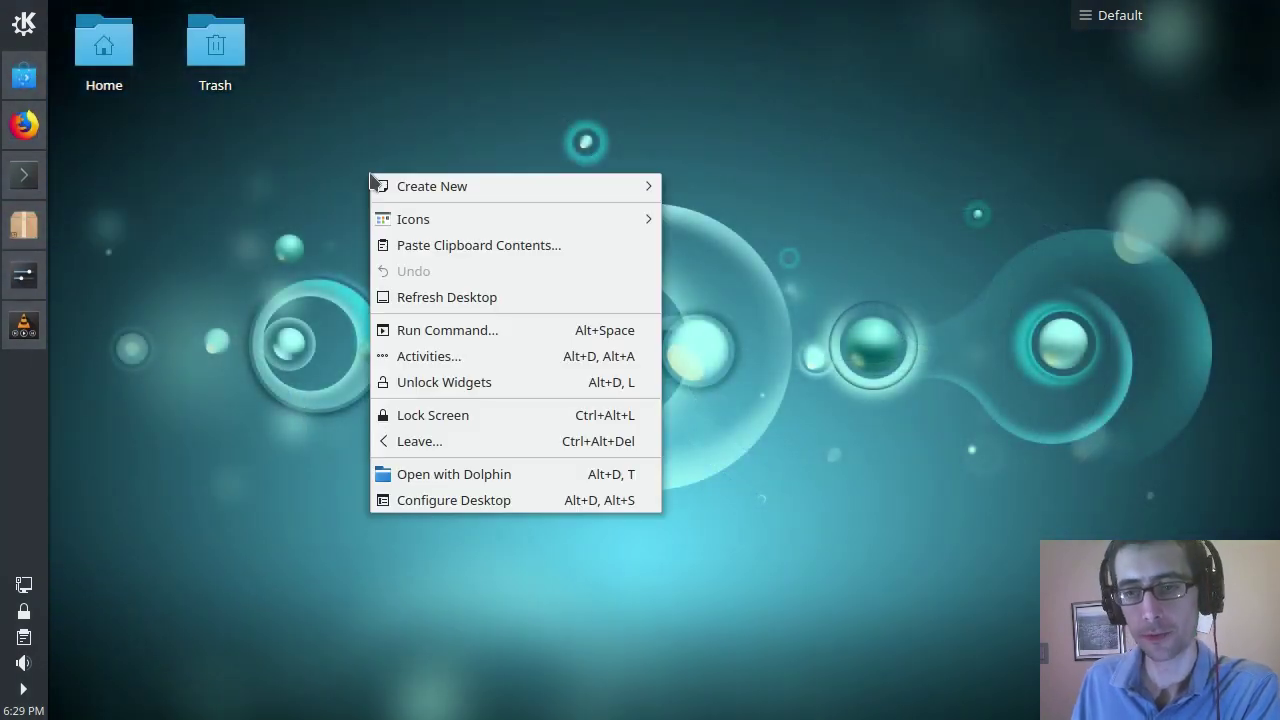
click(475, 501)
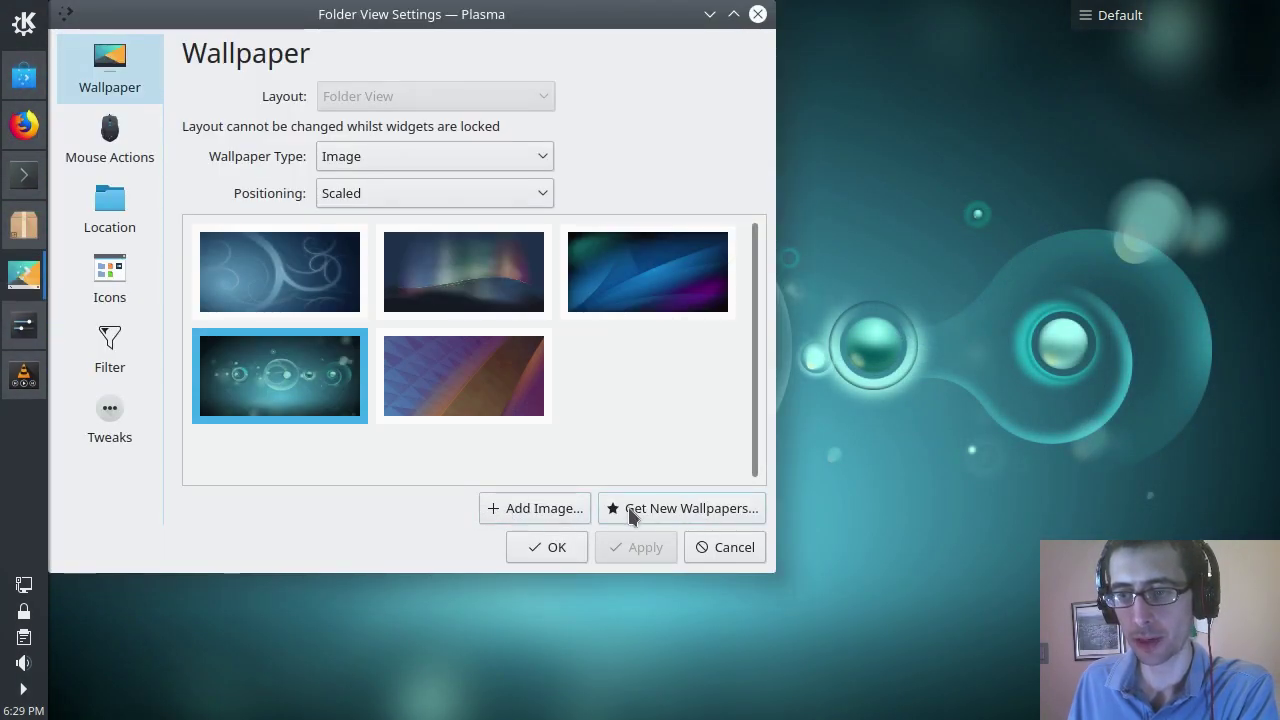
click(670, 508)
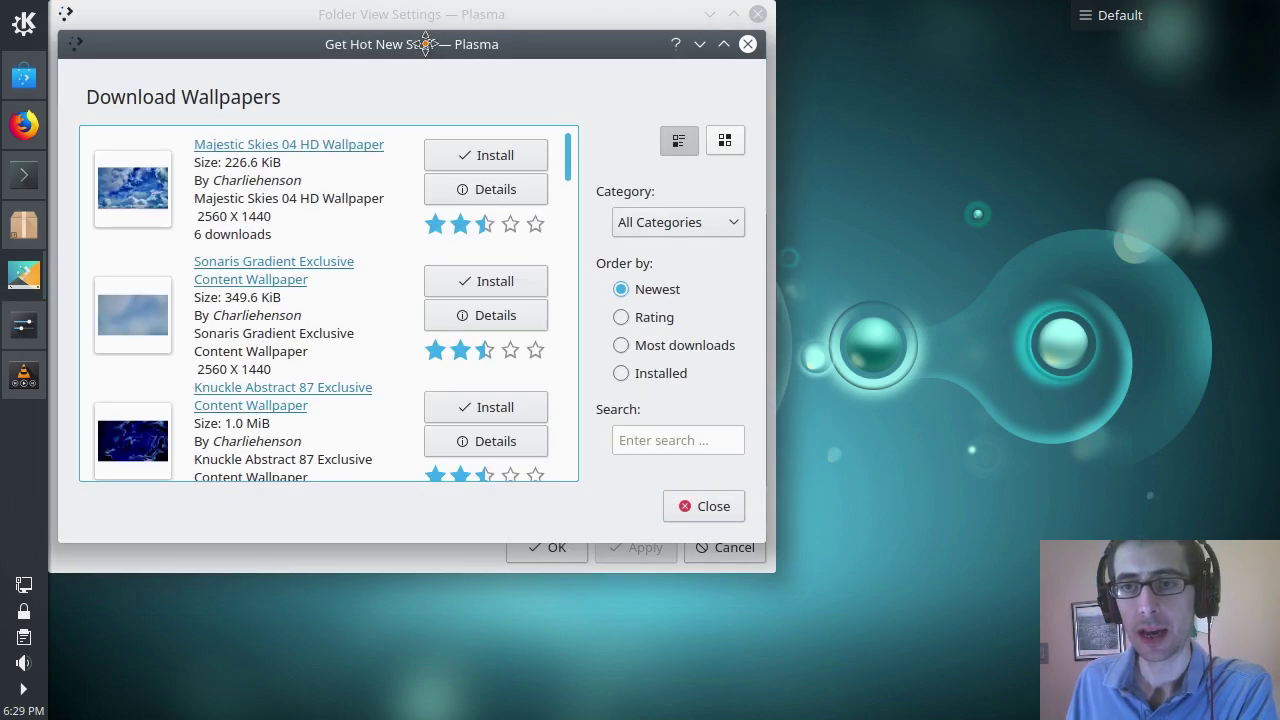
drag(425, 44, 614, 68)
drag(759, 176, 760, 308)
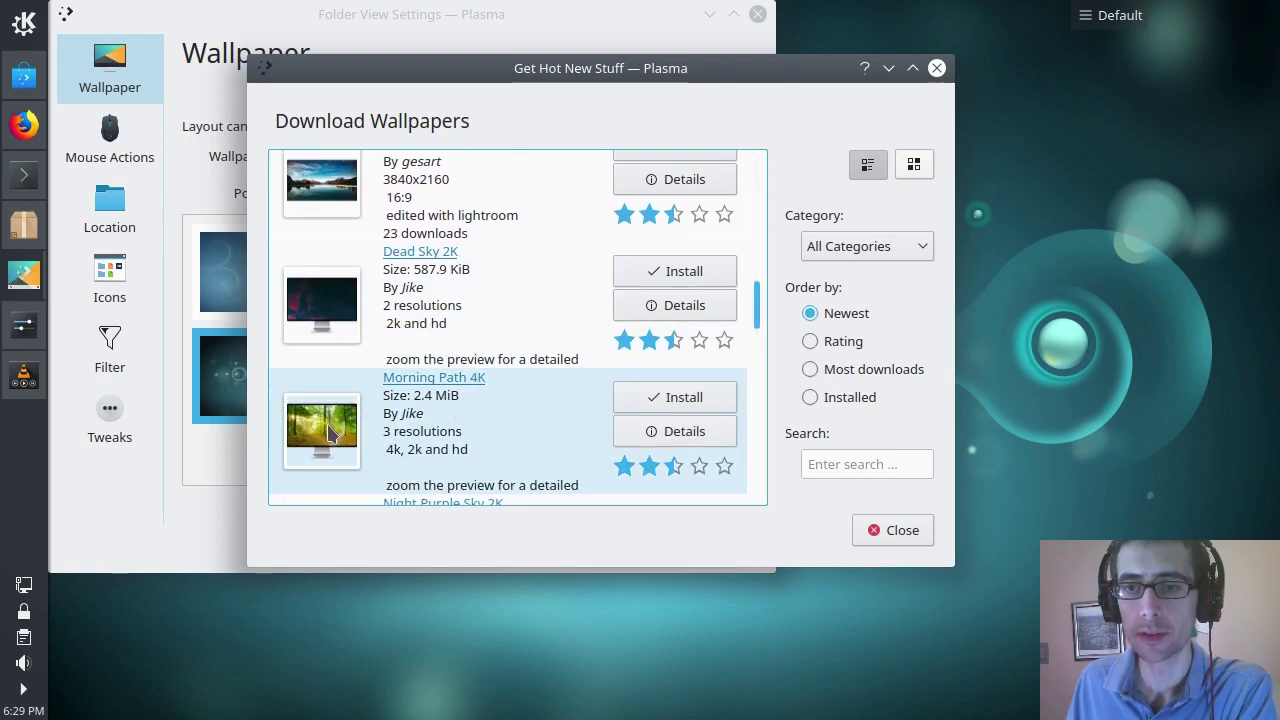
click(698, 400)
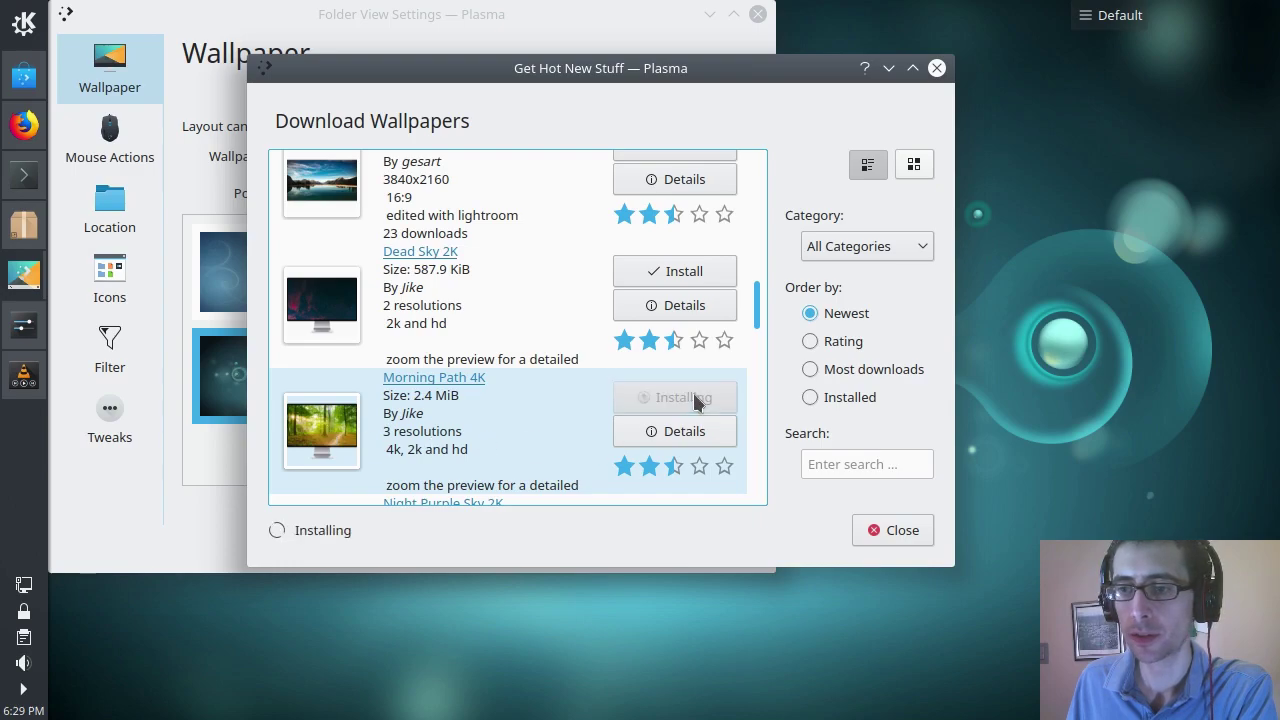
click(910, 531)
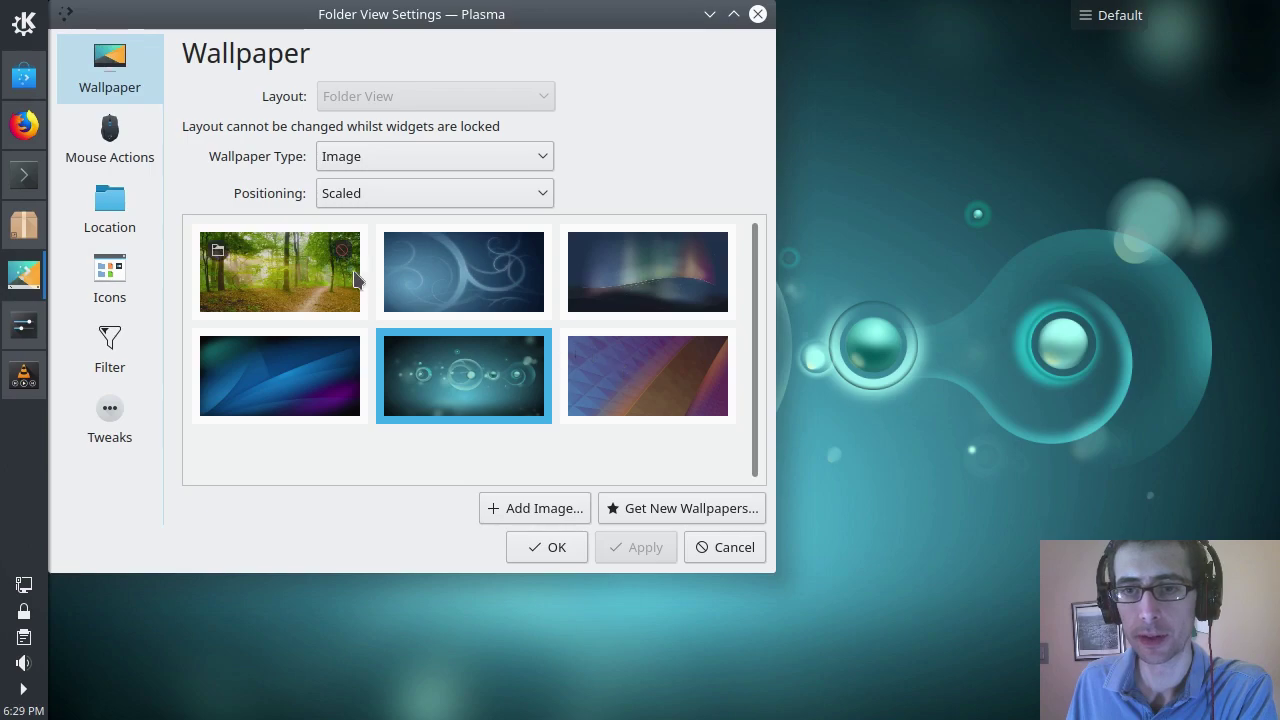
Apply the forest path image as the desktop wallpaper and close the desktop configuration
click(297, 284)
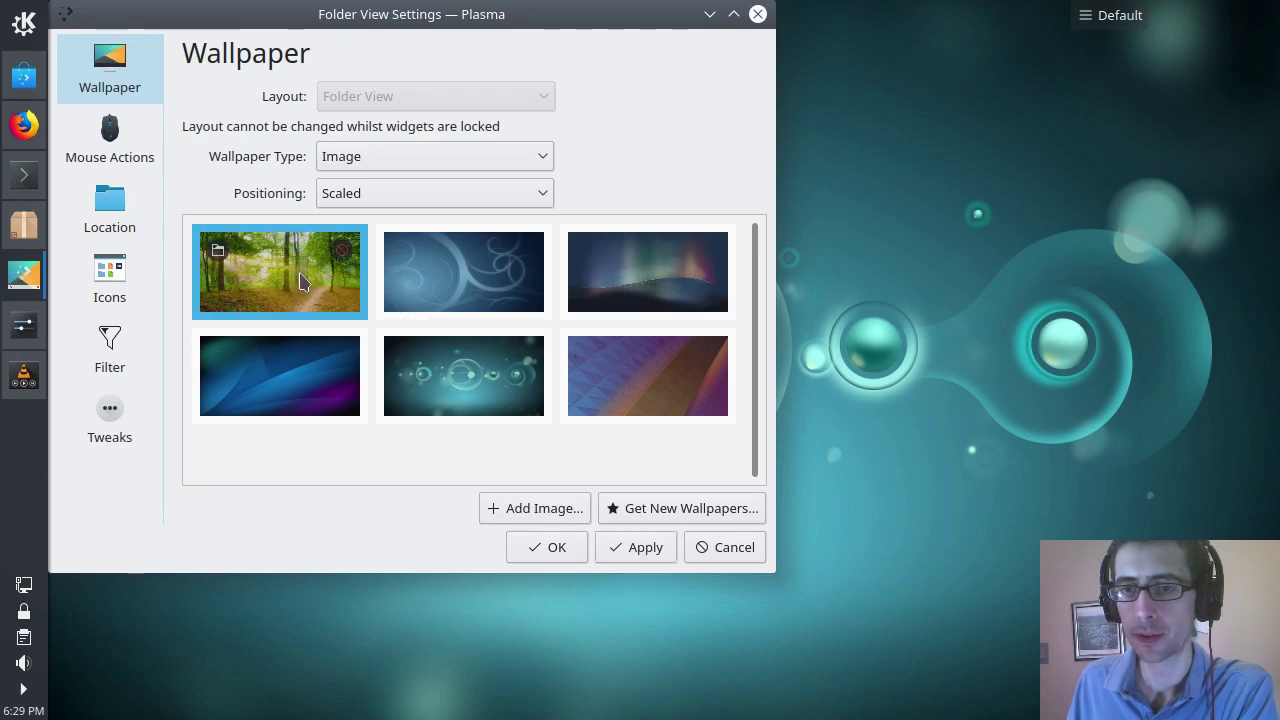
click(625, 547)
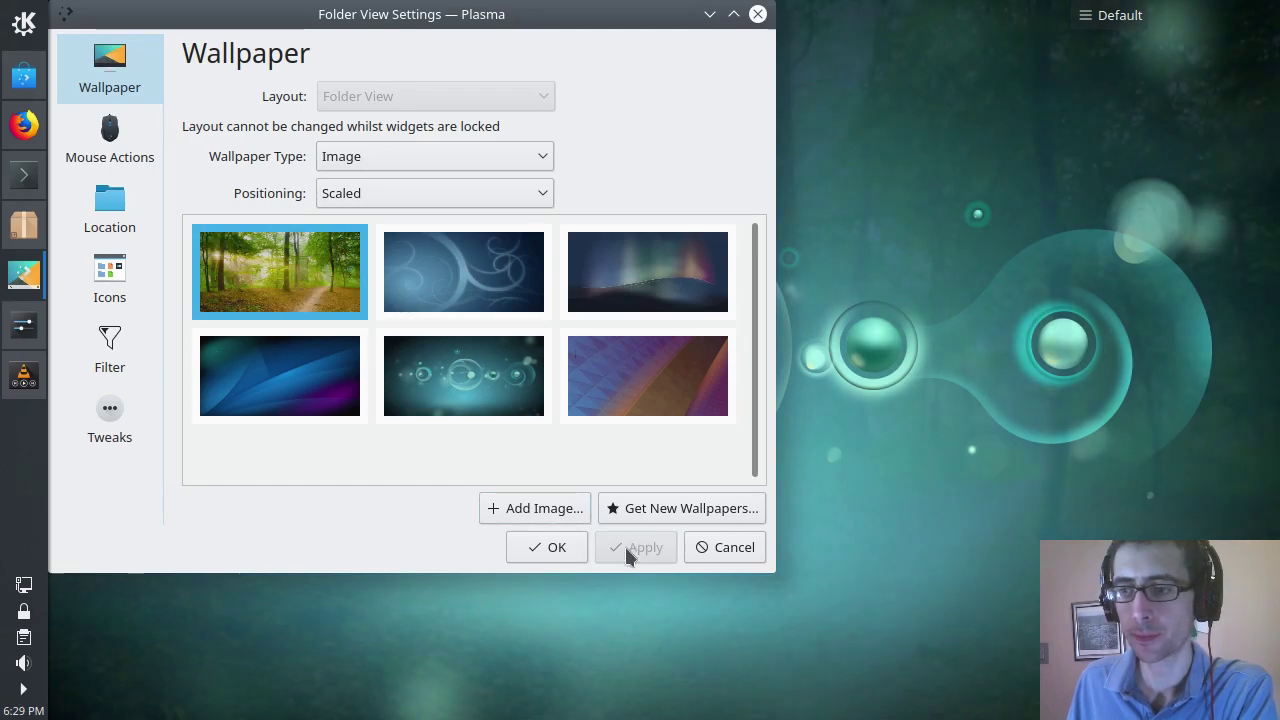
click(550, 549)
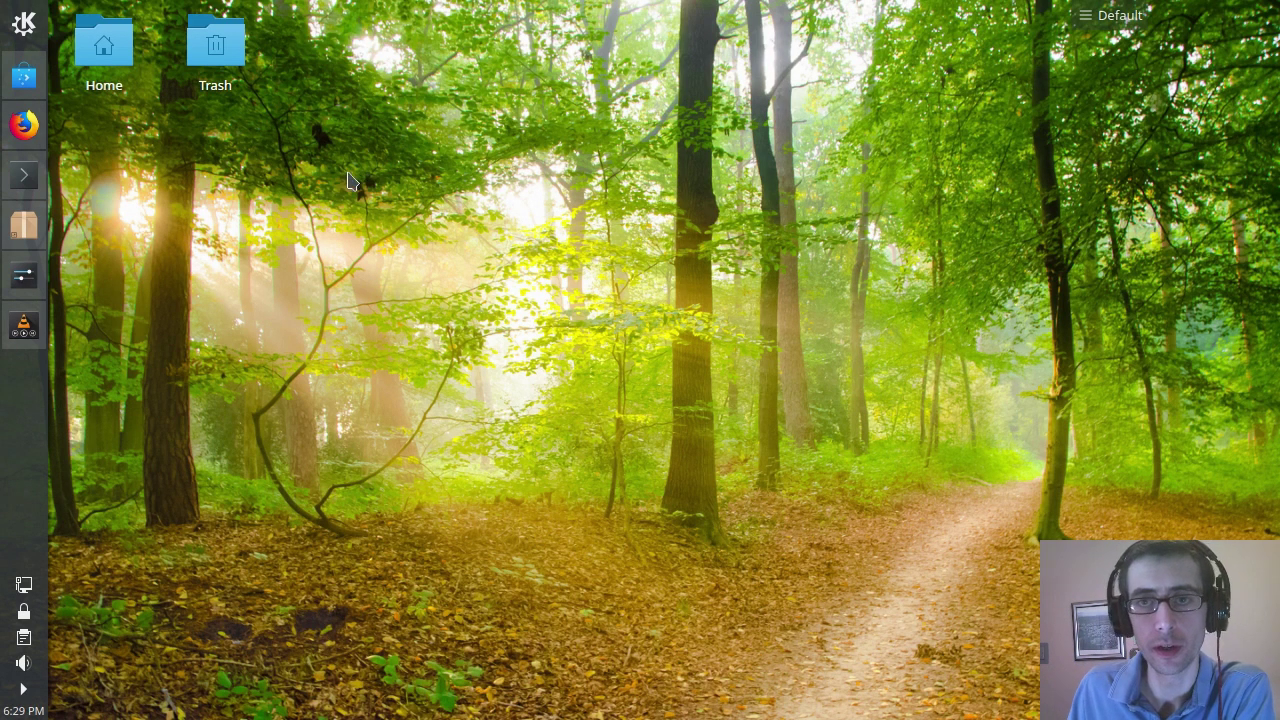
Open System Settings, look through its list of configuration categories, and minimize it to return to the desktop
click(23, 26)
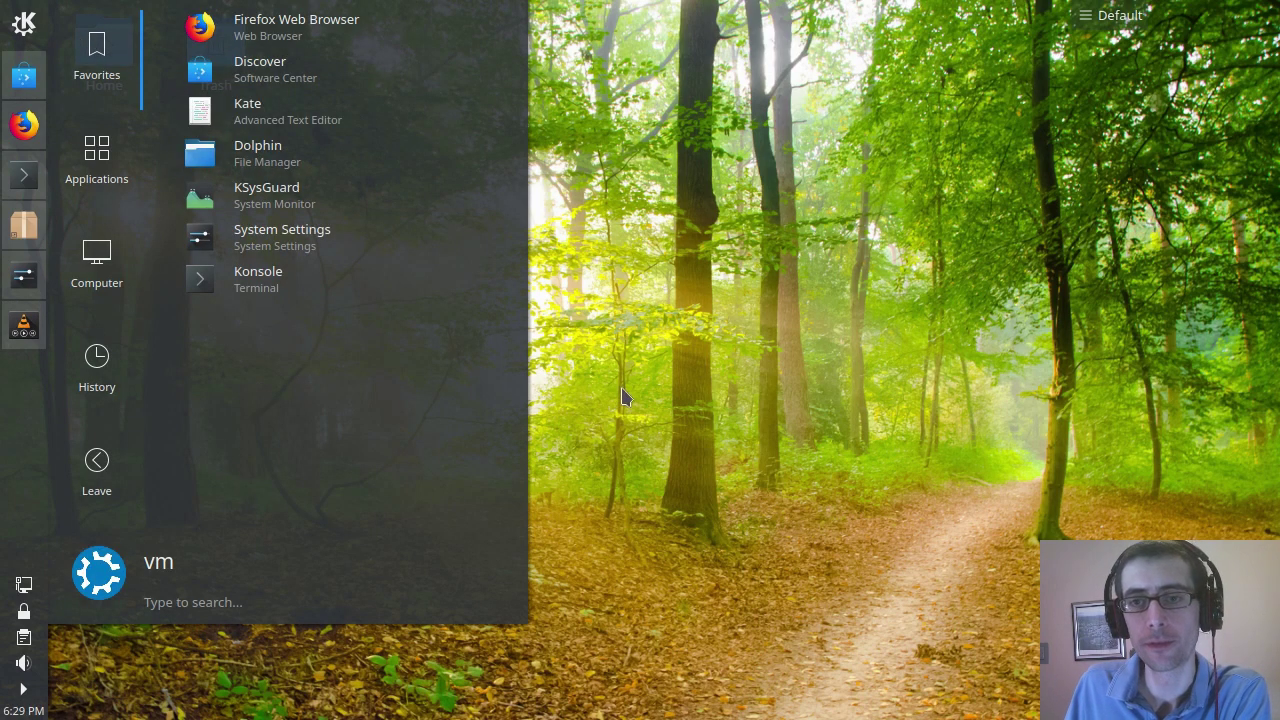
click(322, 238)
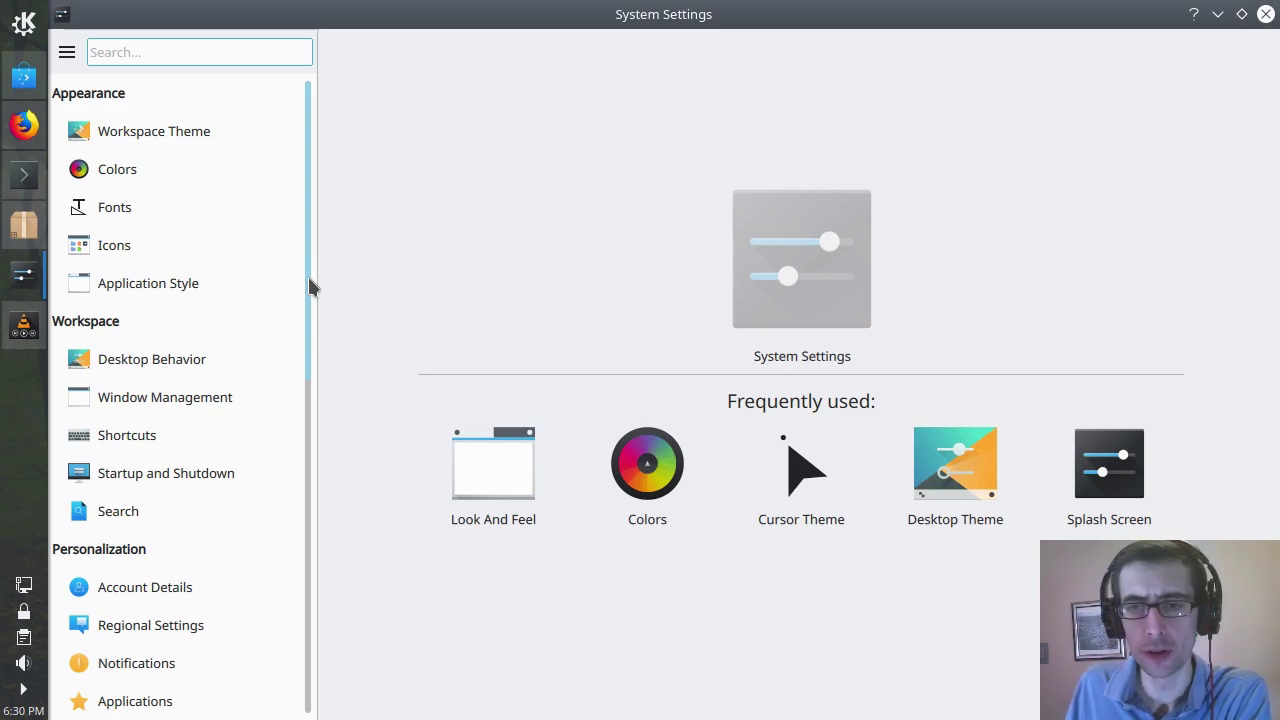
scroll(309, 330, down, 3)
scroll(316, 300, up, 3)
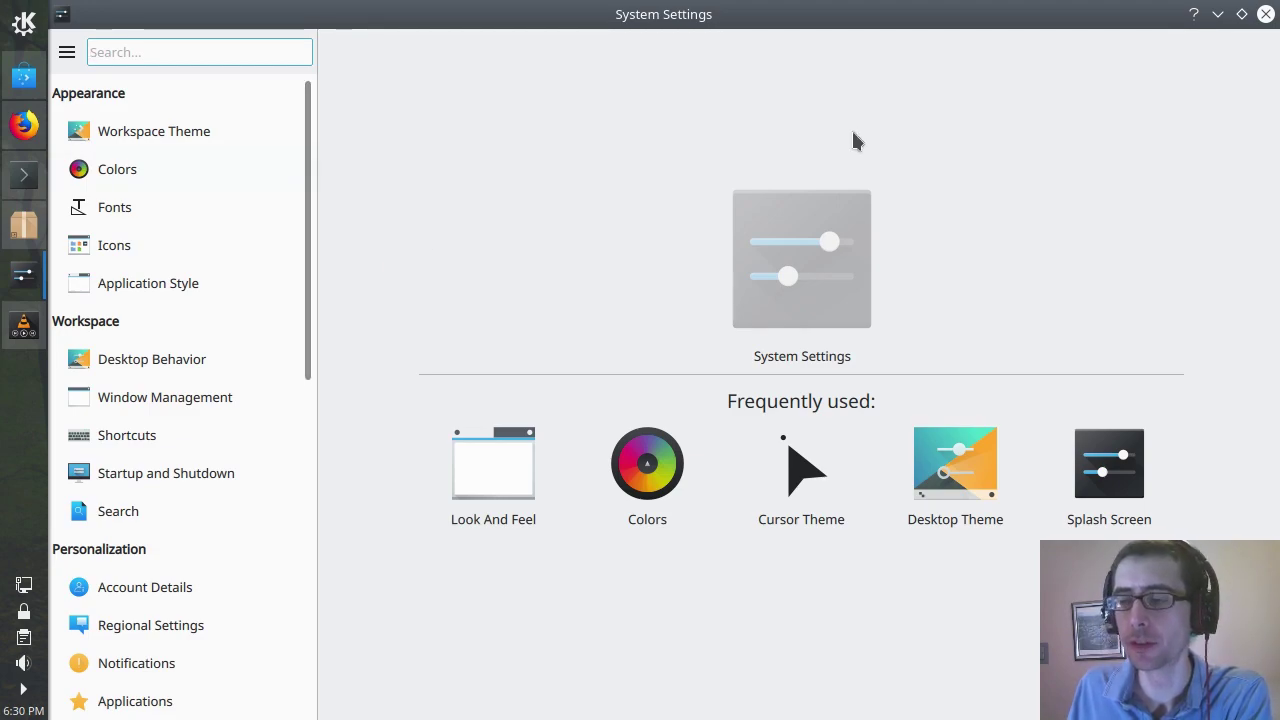
click(1216, 14)
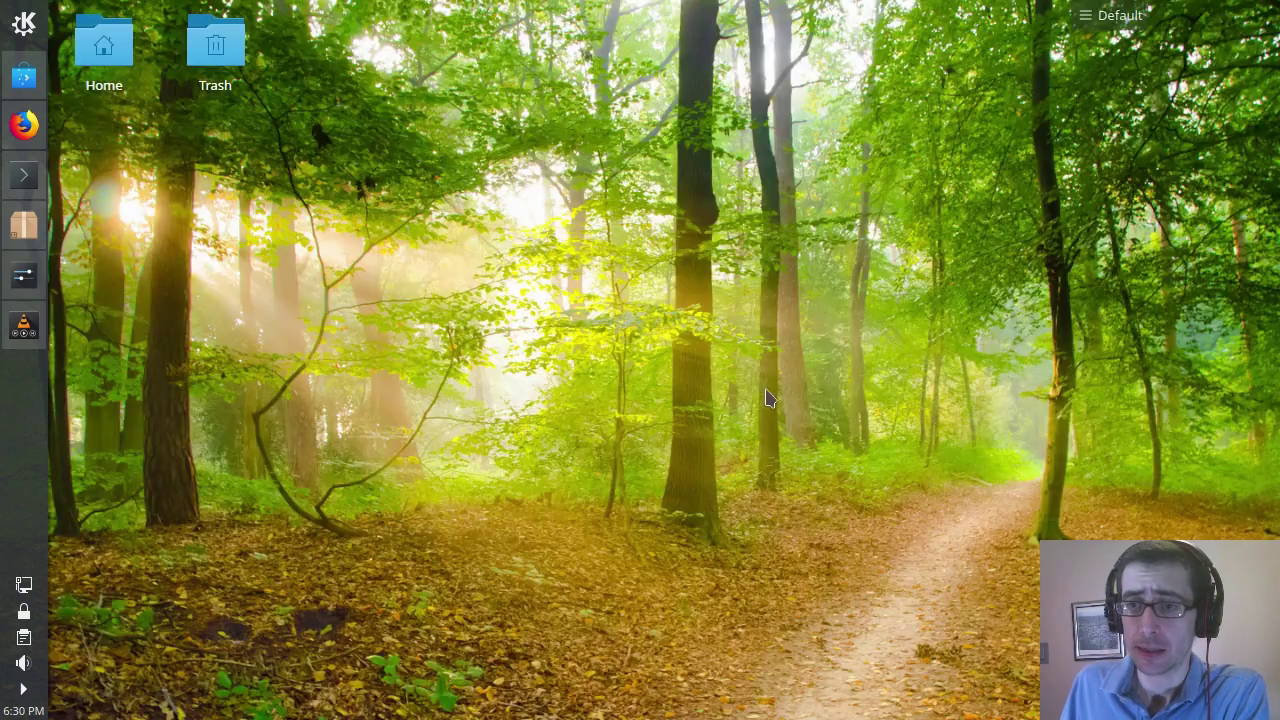